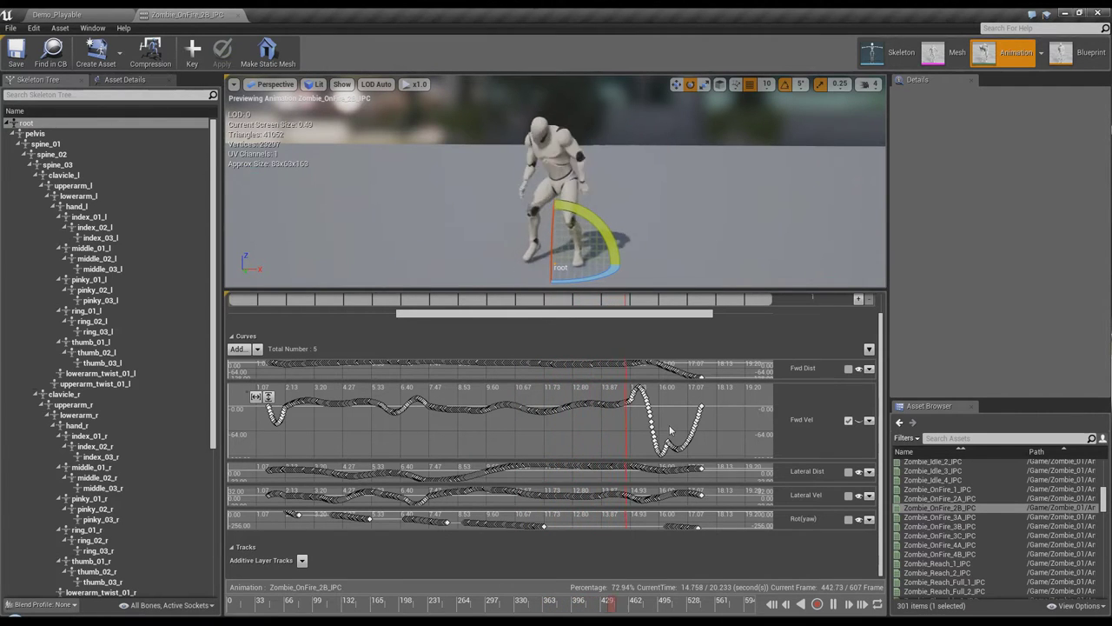
Expand the Rot(yaw) curve to inspect it, and collapse both it and the Fwd Vel curve
{"action": "left_click", "coordinate": [849, 520]}
{"action": "scroll", "coordinate": [783, 495], "scroll_direction": "down", "scroll_amount": 1}
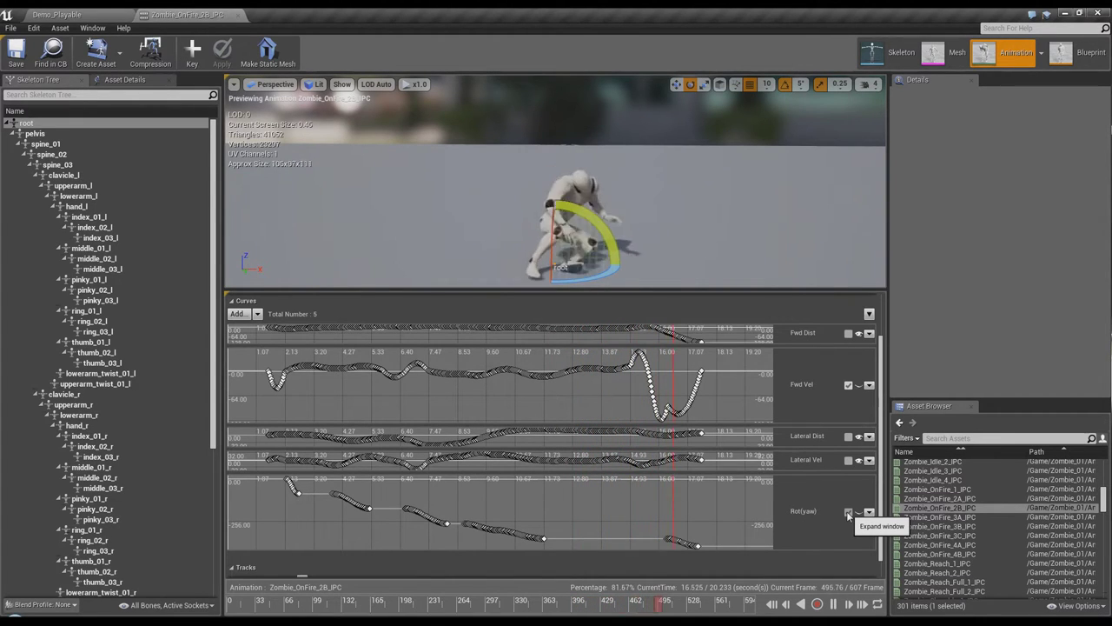
{"action": "left_click", "coordinate": [848, 513]}
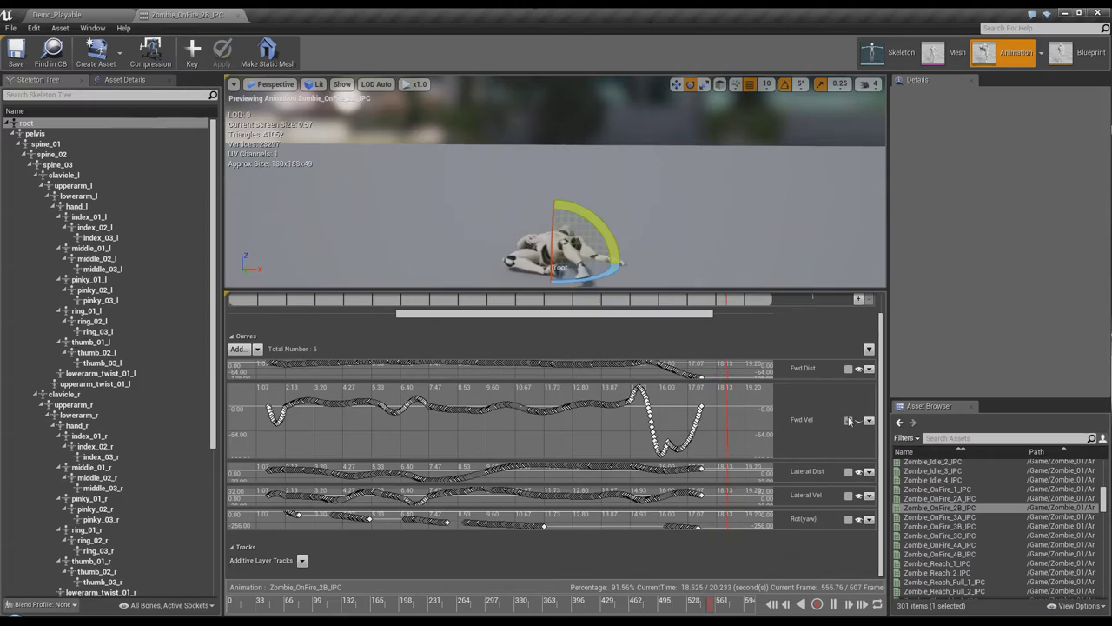
{"action": "left_click", "coordinate": [849, 420]}
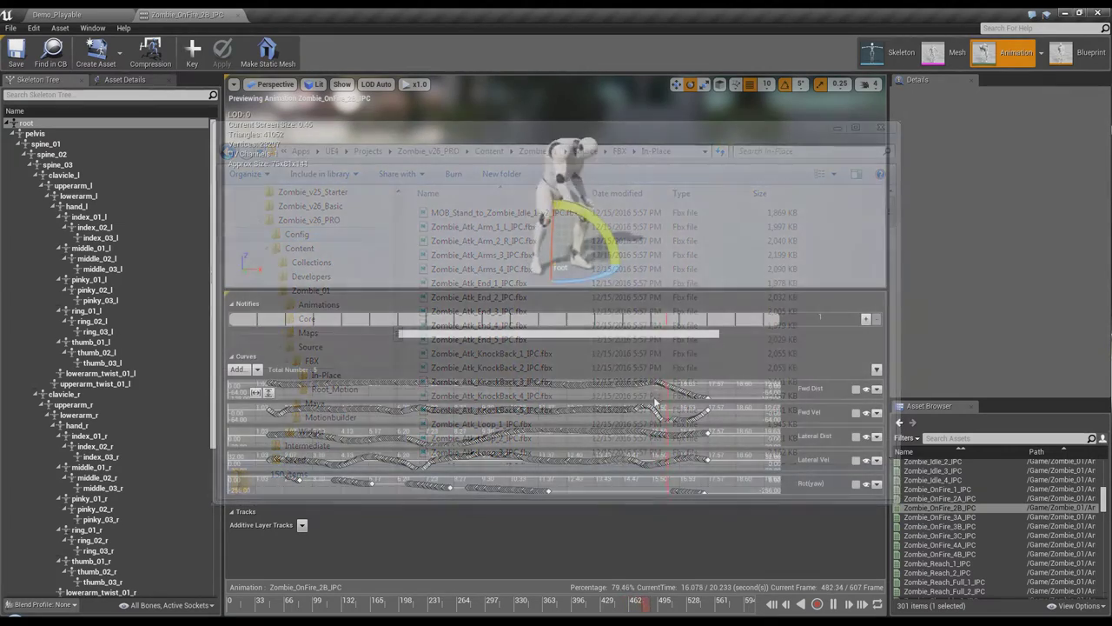
Open the Zombie_OnFire_2B animation without the IPC suffix from the asset list to preview it
{"action": "scroll", "coordinate": [991, 539], "scroll_direction": "up", "scroll_amount": 4}
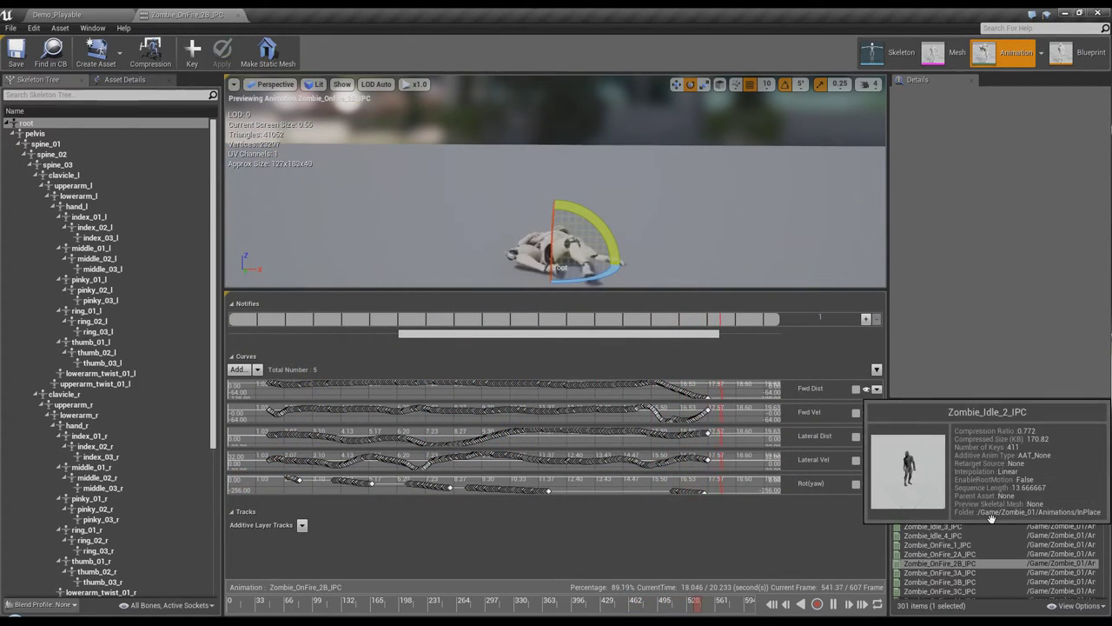
{"action": "scroll", "coordinate": [991, 538], "scroll_direction": "up", "scroll_amount": 10}
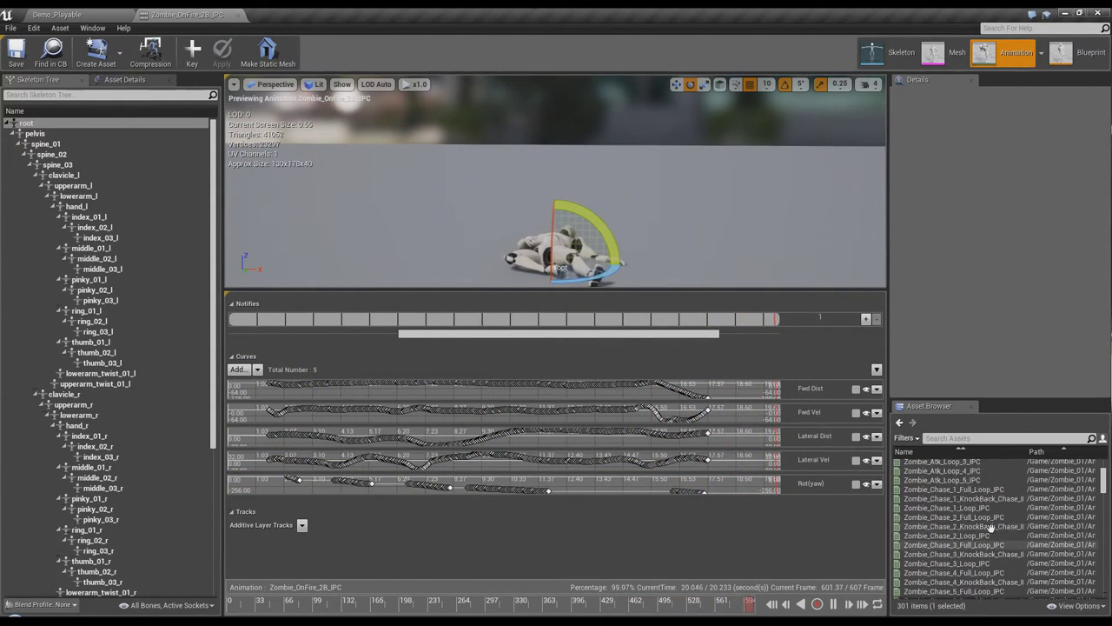
{"action": "scroll", "coordinate": [989, 525], "scroll_direction": "down", "scroll_amount": 4}
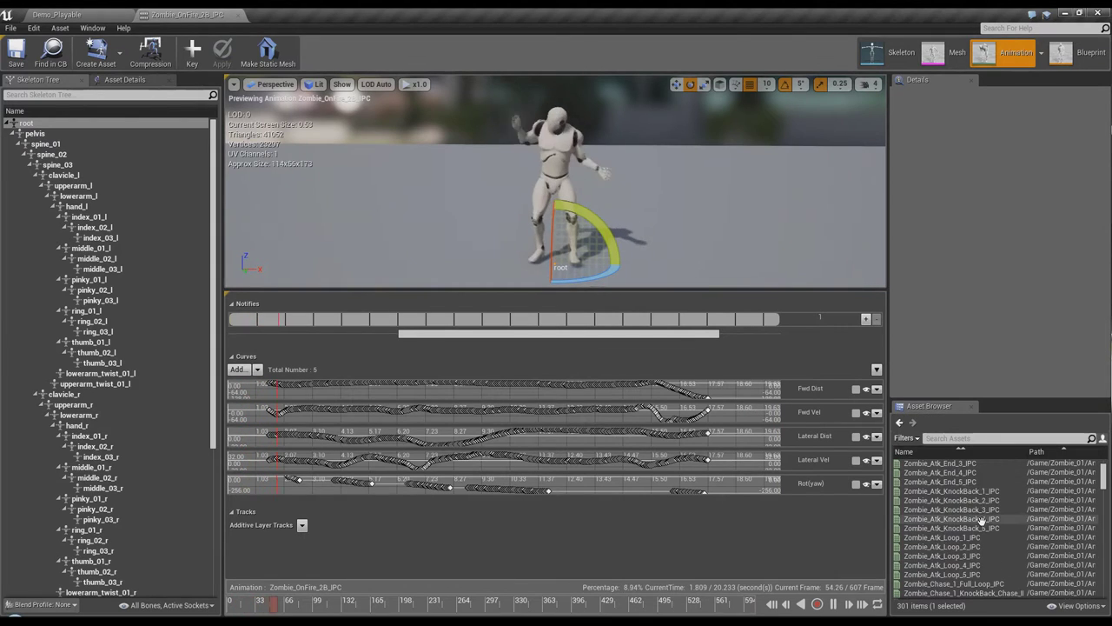
{"action": "scroll", "coordinate": [984, 526], "scroll_direction": "down", "scroll_amount": 15}
{"action": "left_click", "coordinate": [959, 546]}
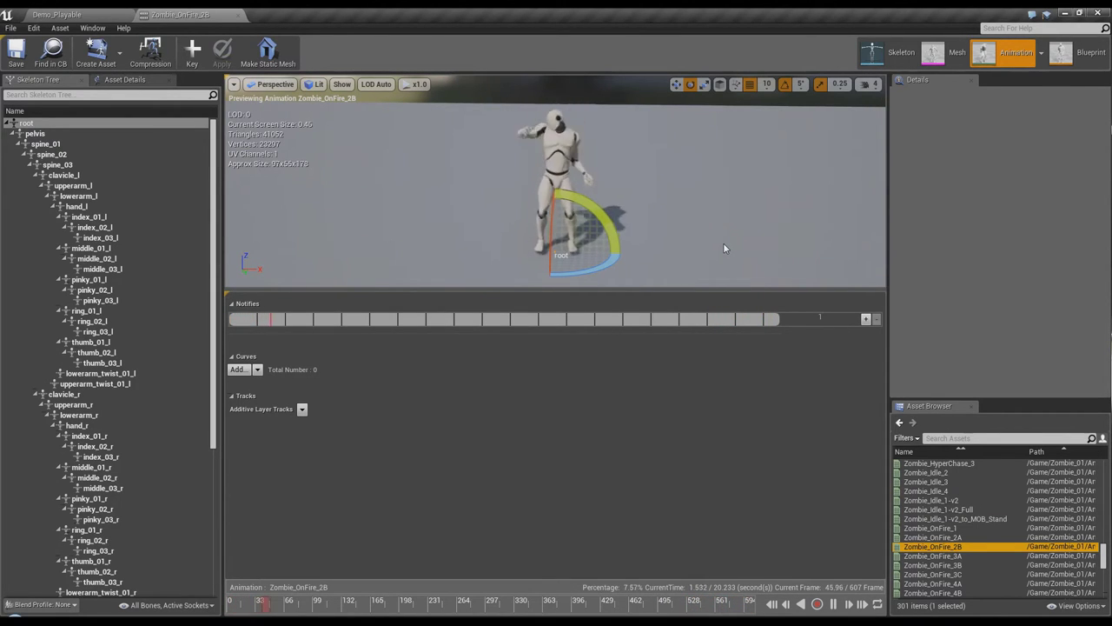
Open the in-place Zombie_OnFire_2B_IPC animation from the asset list to preview its motion and curves
{"action": "scroll", "coordinate": [995, 545], "scroll_direction": "up", "scroll_amount": 10}
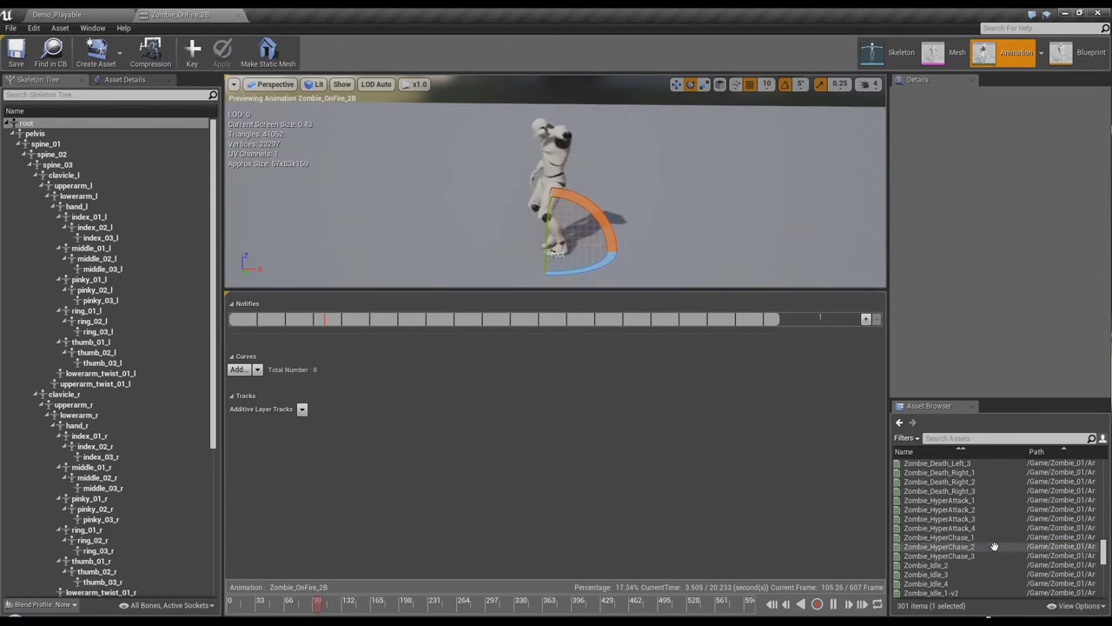
{"action": "scroll", "coordinate": [995, 545], "scroll_direction": "up", "scroll_amount": 15}
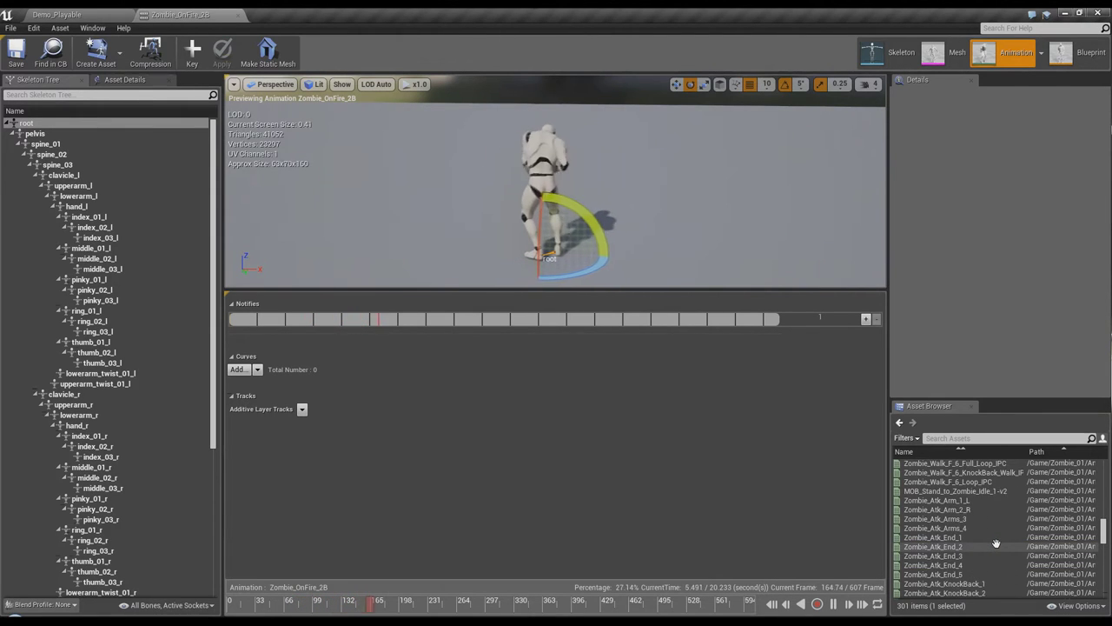
{"action": "scroll", "coordinate": [995, 543], "scroll_direction": "up", "scroll_amount": 2}
{"action": "scroll", "coordinate": [995, 545], "scroll_direction": "up", "scroll_amount": 12}
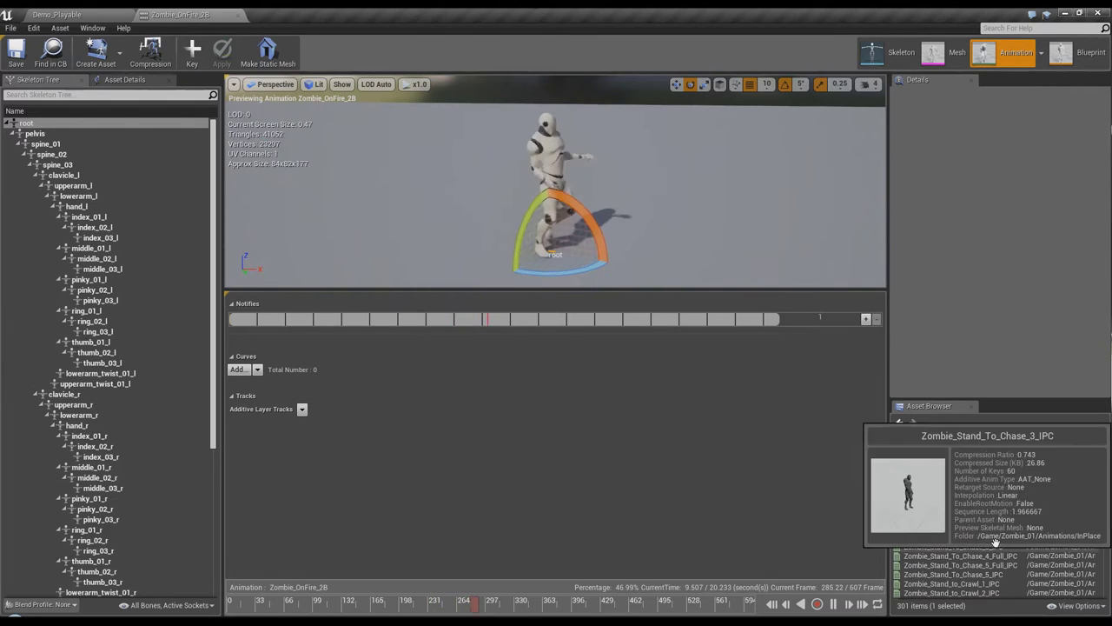
{"action": "scroll", "coordinate": [996, 545], "scroll_direction": "up", "scroll_amount": 10}
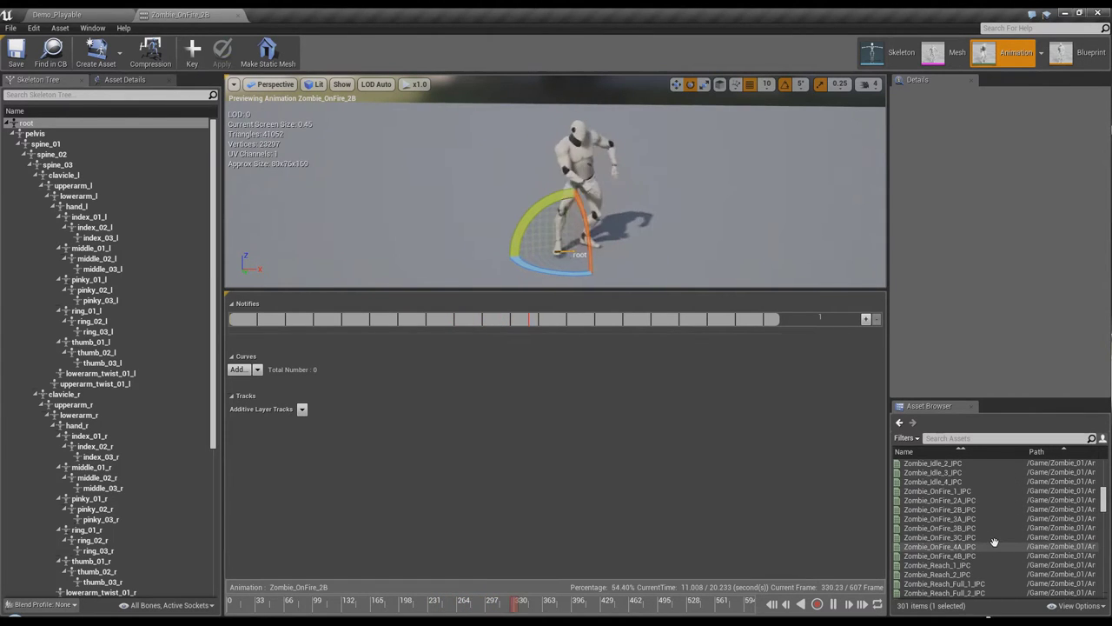
{"action": "left_click", "coordinate": [958, 510]}
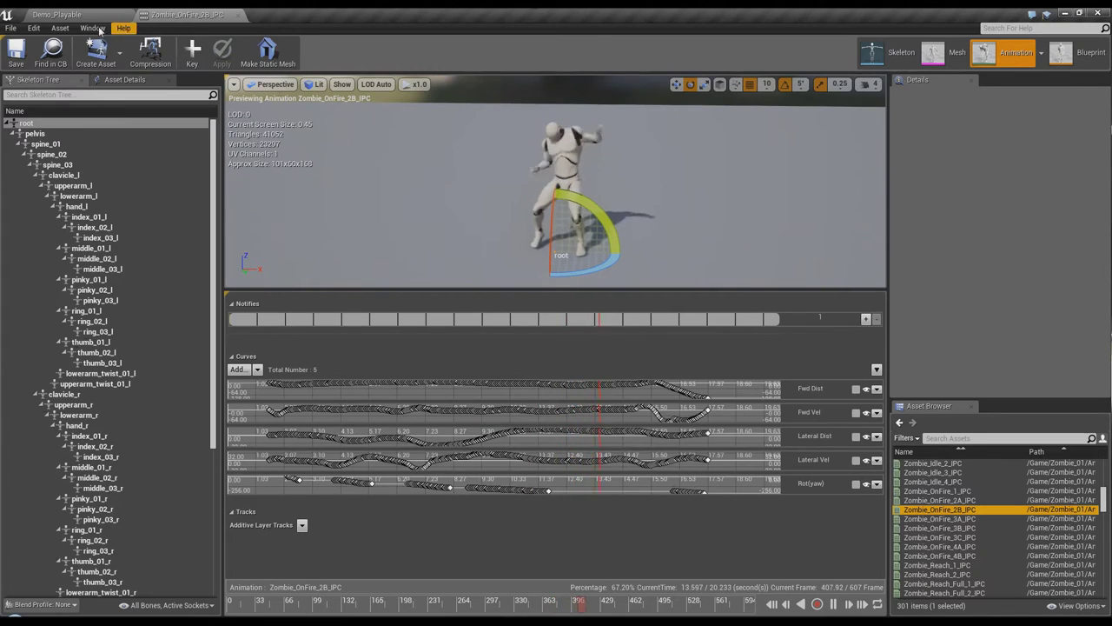
Switch to the Demo_Playable level and play it in the viewport with control of the zombie character
{"action": "left_click", "coordinate": [58, 15]}
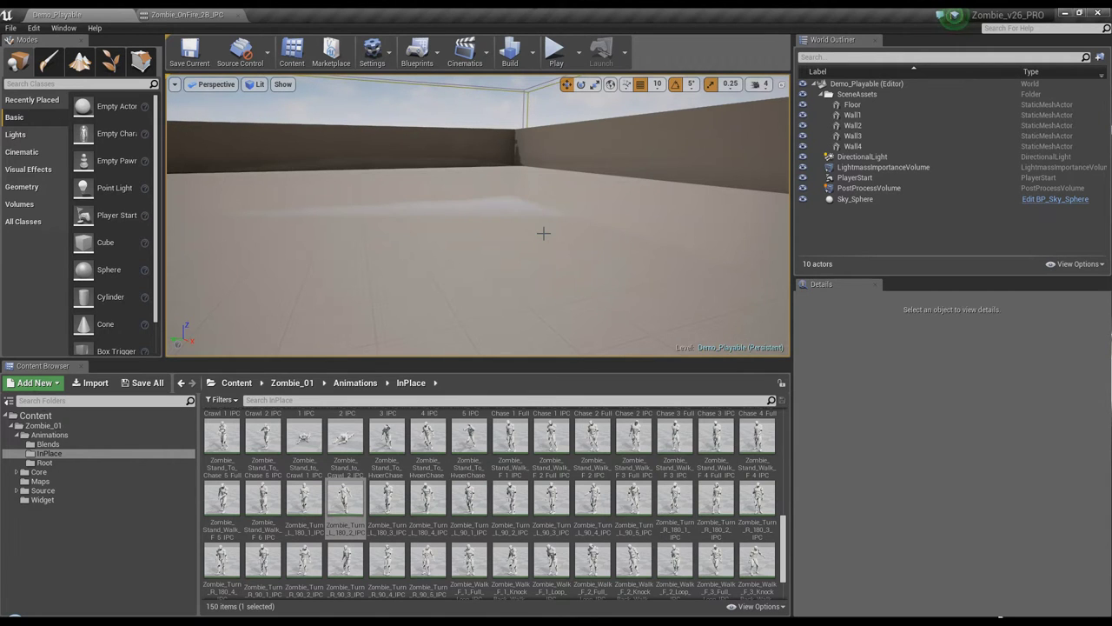
{"action": "left_click", "coordinate": [556, 53]}
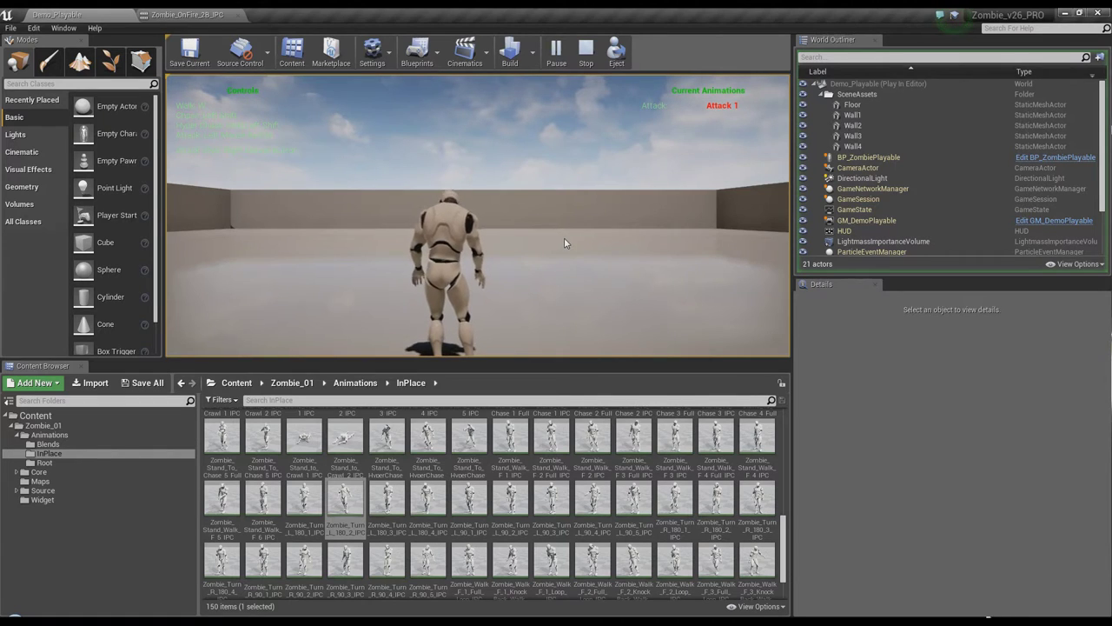
{"action": "left_click", "coordinate": [565, 241]}
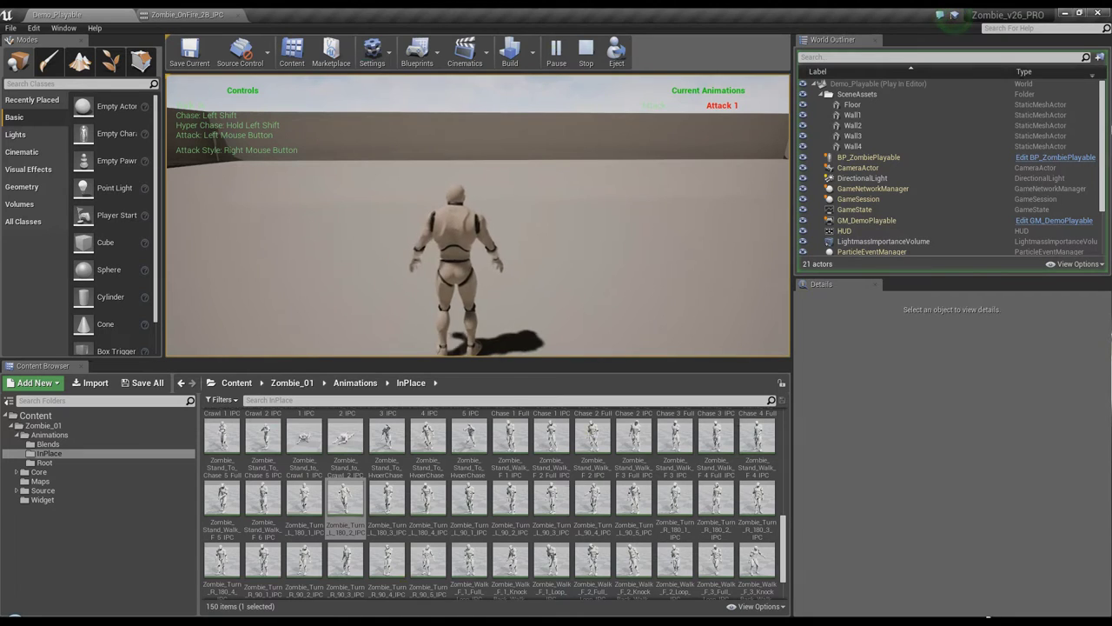
Test the zombie's attack styles and forward walk in the running level, and end the play session
{"action": "right_click", "coordinate": [478, 218]}
{"action": "left_click", "coordinate": [478, 217]}
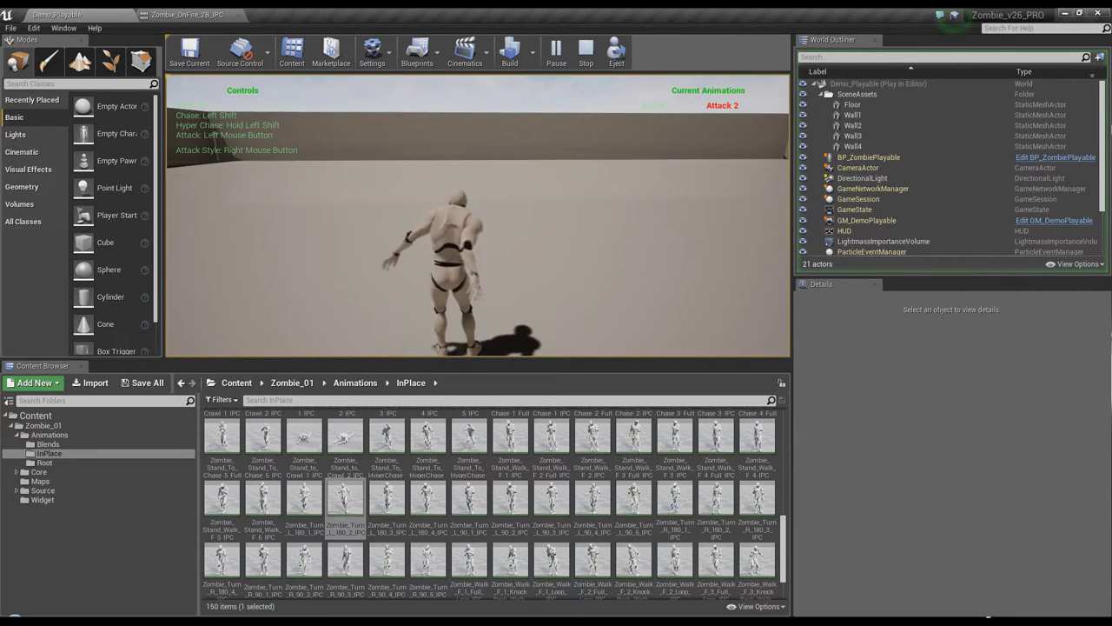
{"action": "right_click", "coordinate": [478, 218]}
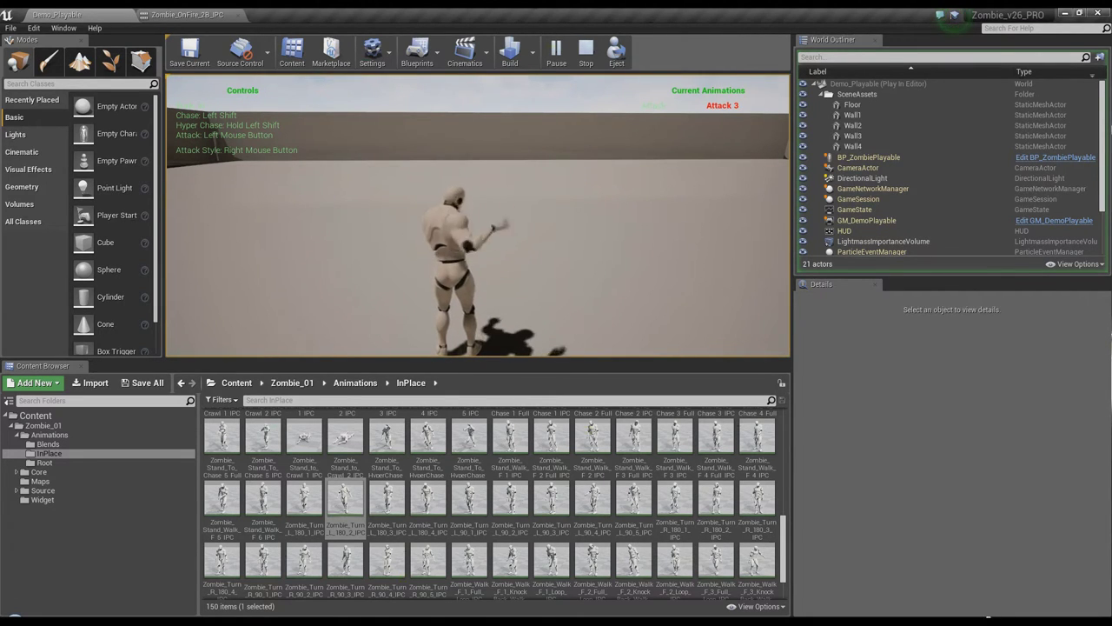
{"action": "right_click", "coordinate": [478, 218]}
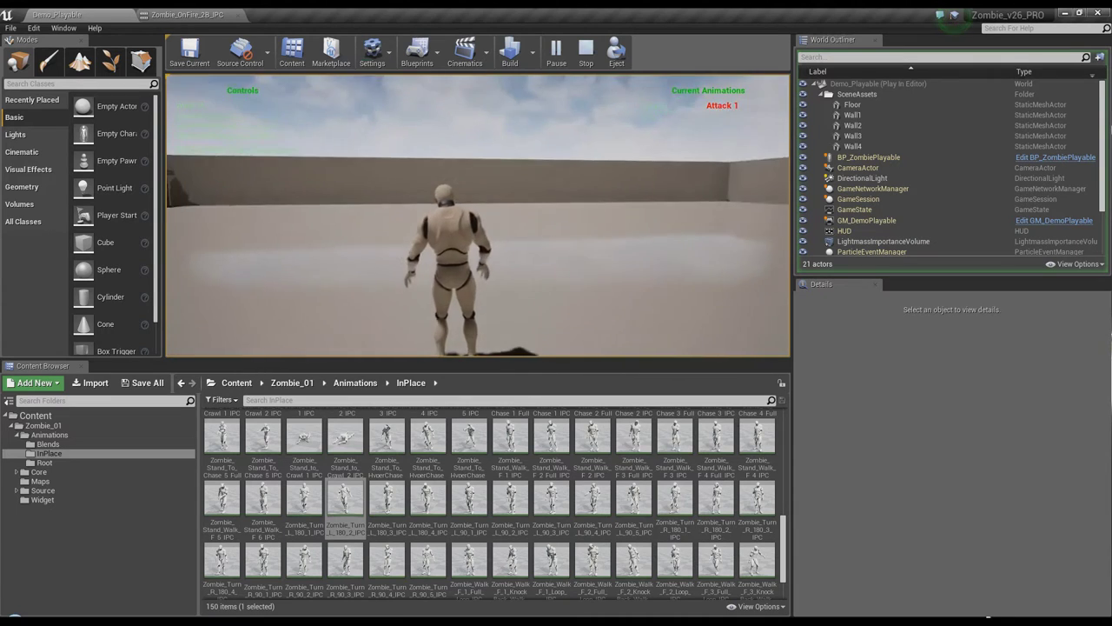
{"action": "key", "text": "w"}
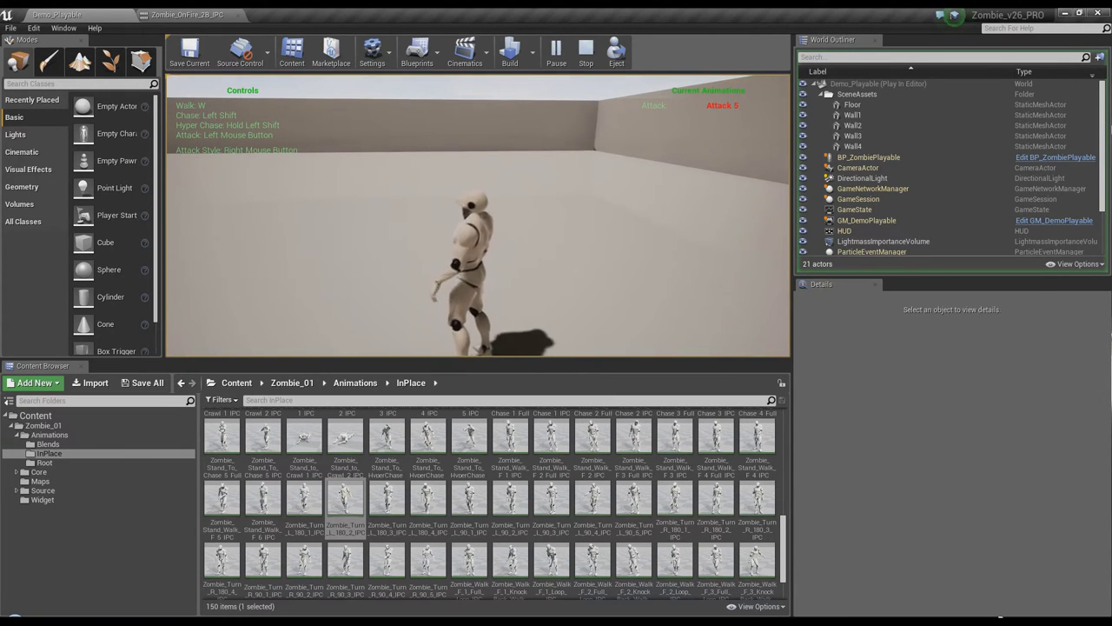
{"action": "key", "text": "Escape"}
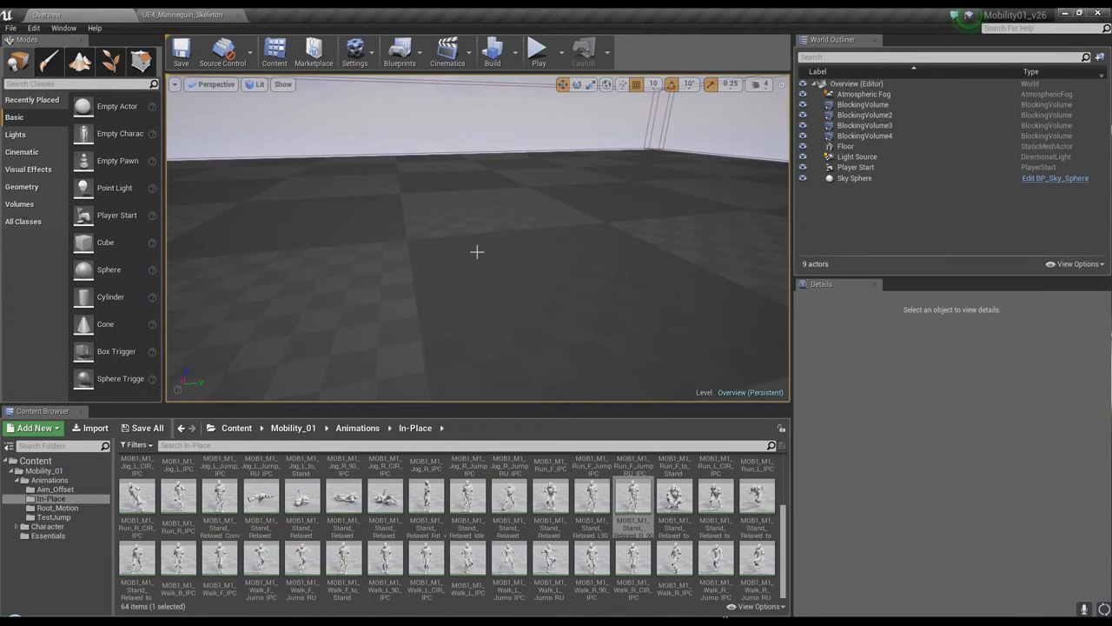
Play the Overview level of the Mobility01_v26 project and test the character's walking, jogging and jumping
{"action": "key", "text": "alt+p"}
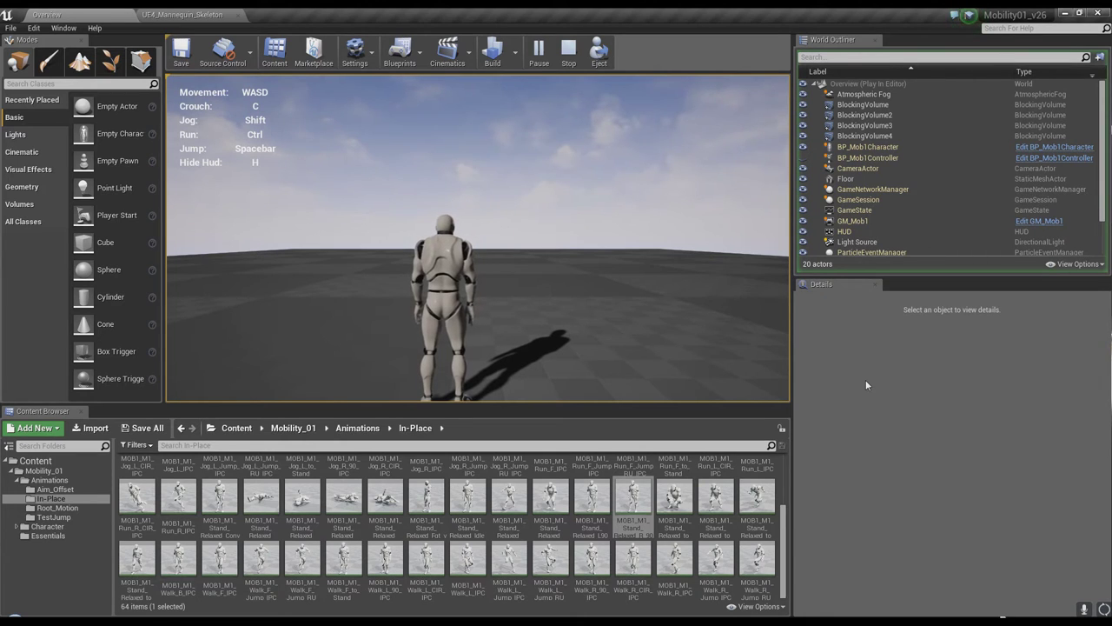
{"action": "key", "text": "w"}
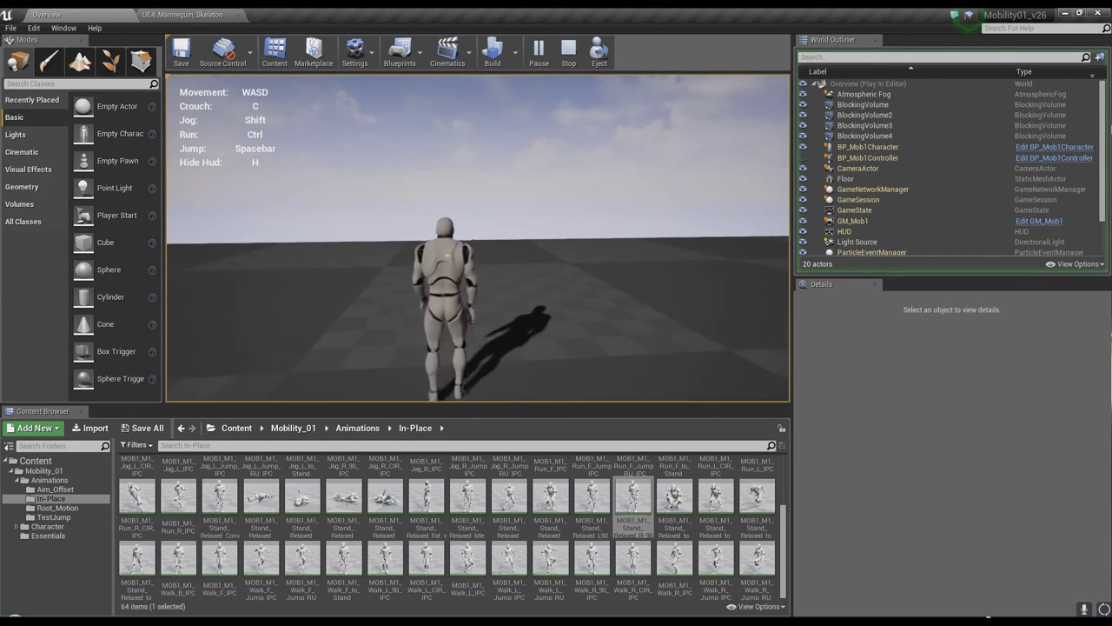
{"action": "key", "text": "w"}
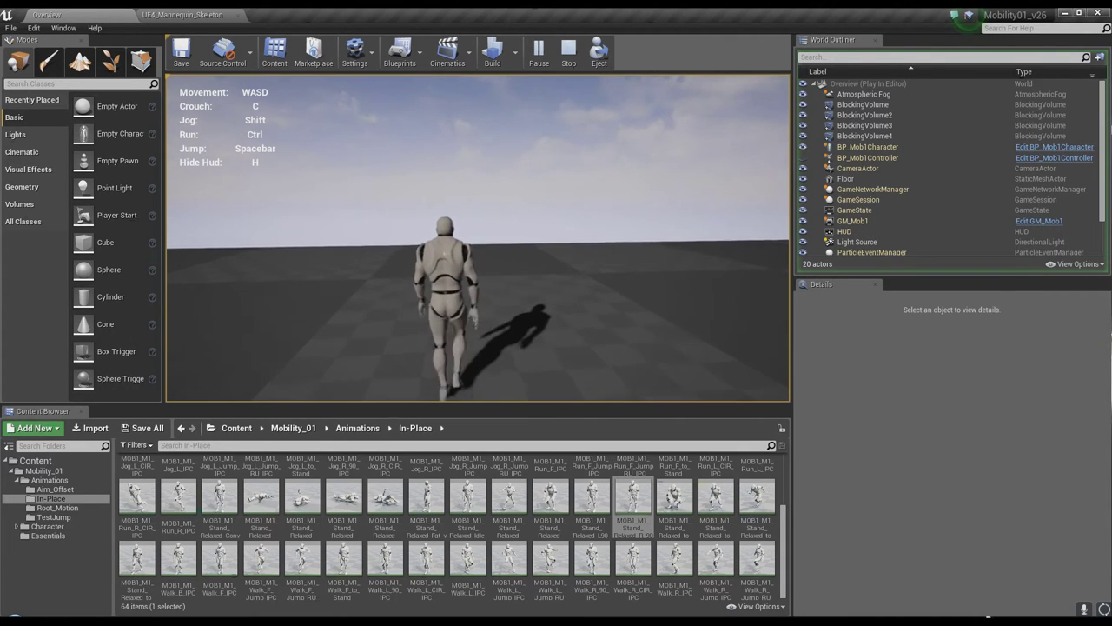
{"action": "key", "text": "space"}
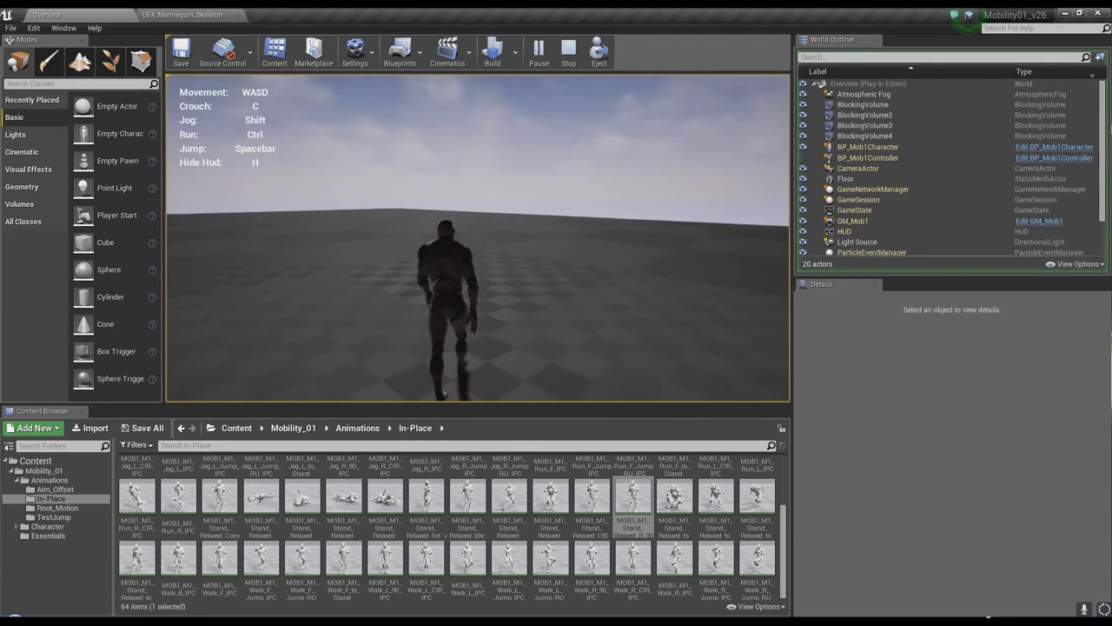
{"action": "key", "text": "shift"}
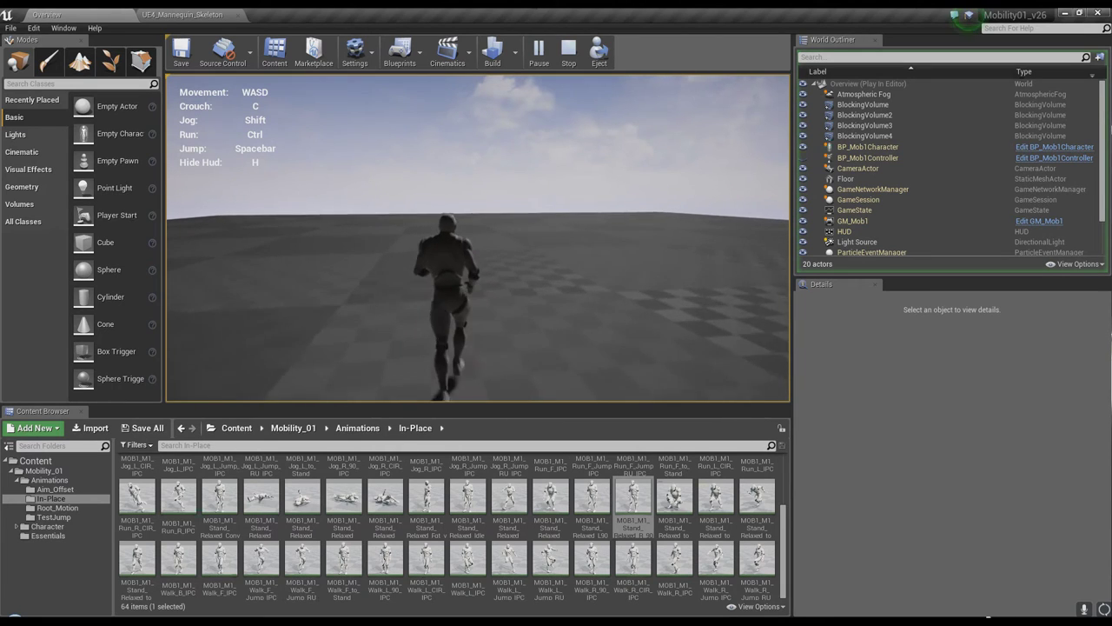
{"action": "key", "text": "space"}
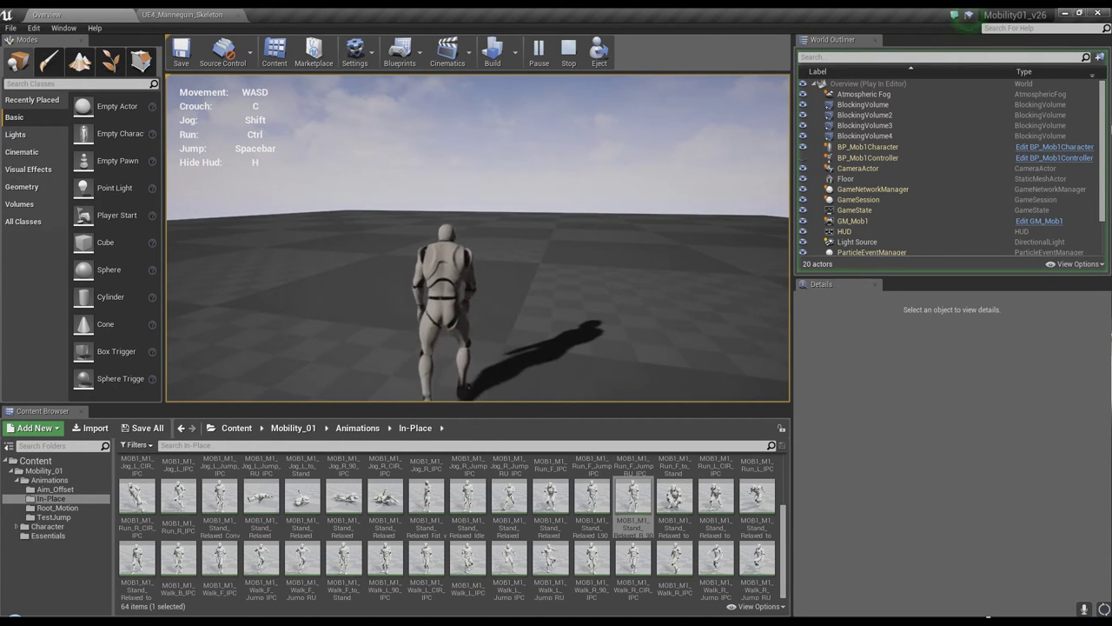
Test the character's transitions between walking forward and jogging, and end the play session
{"action": "key", "text": "w"}
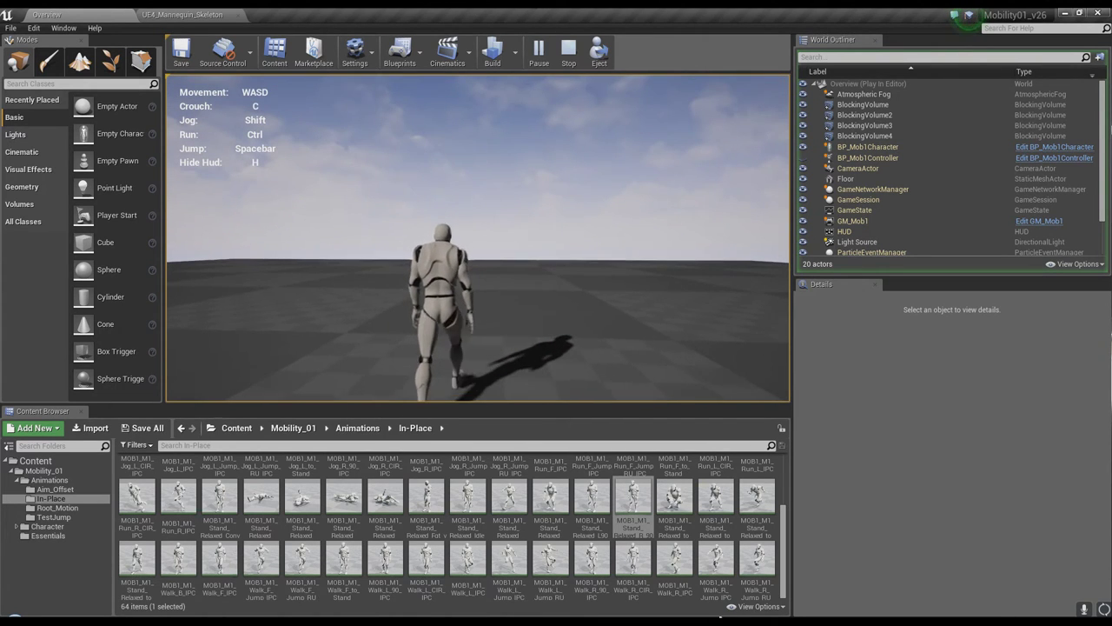
{"action": "key", "text": "shift"}
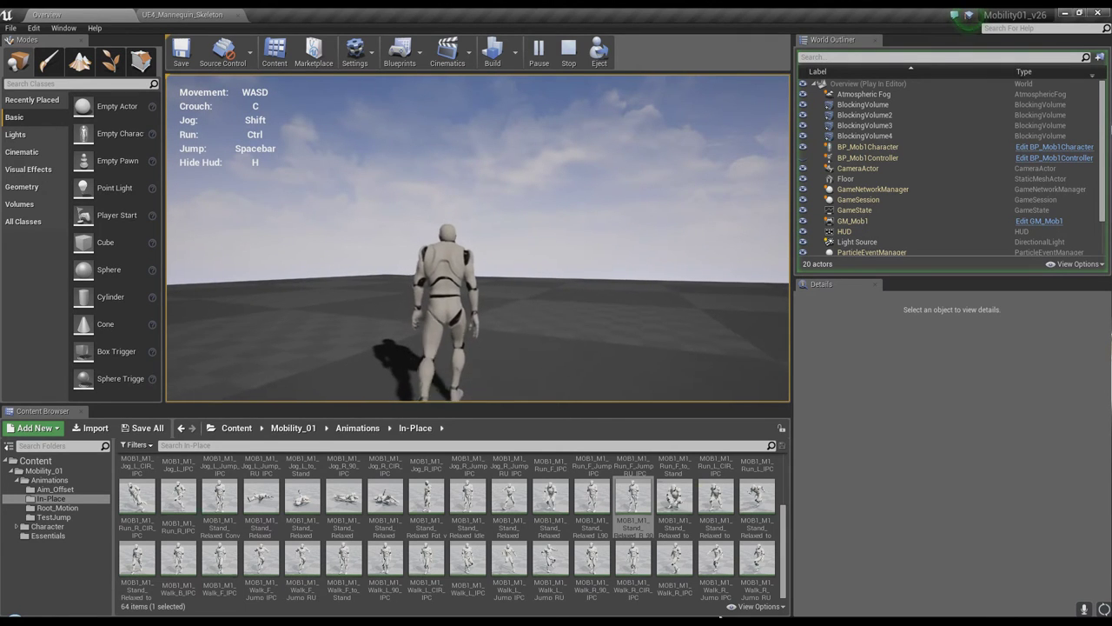
{"action": "key", "text": "shift"}
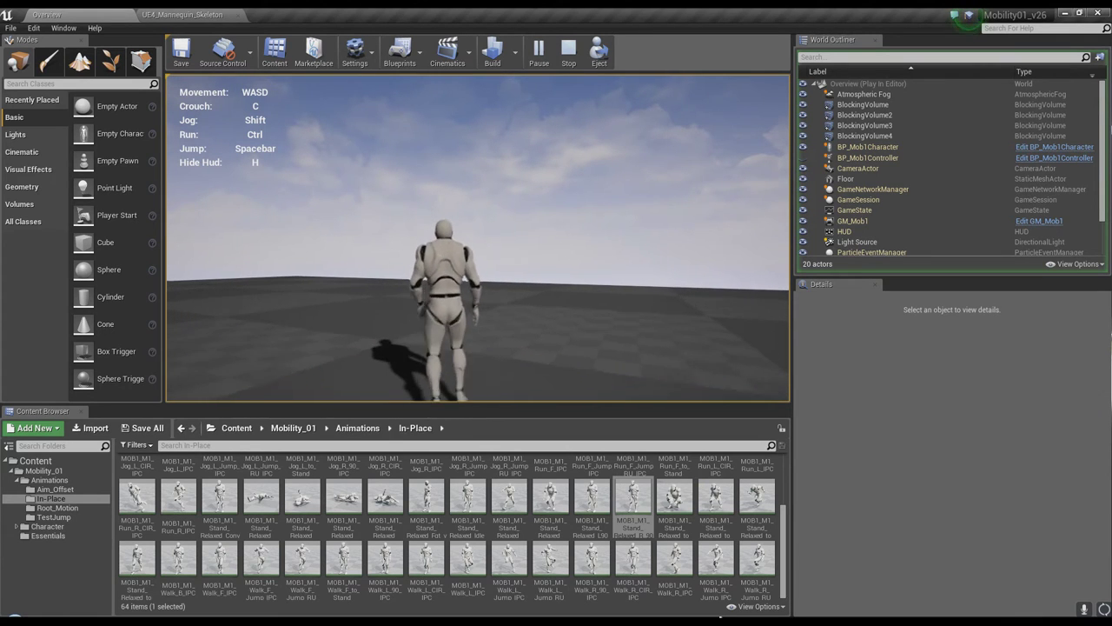
{"action": "key", "text": "w"}
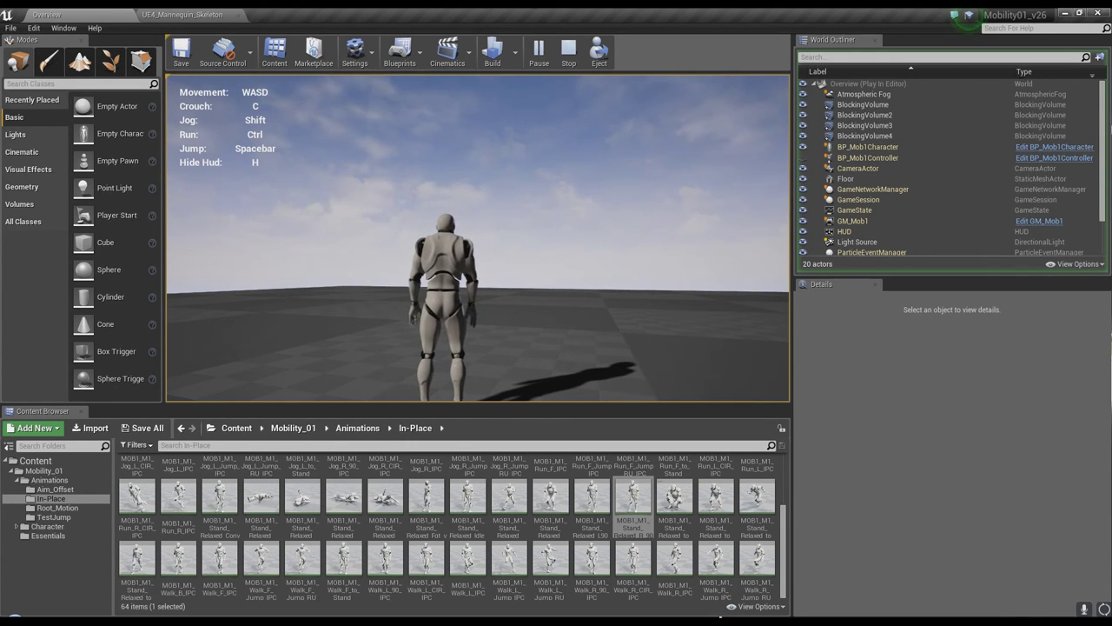
{"action": "key", "text": "Escape"}
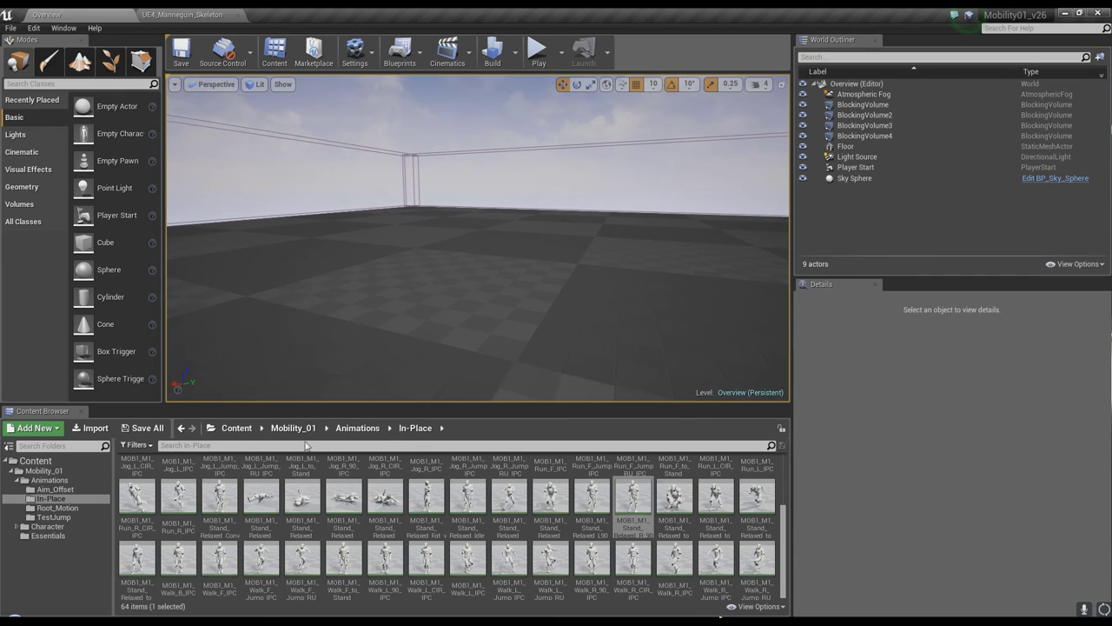
Switch to the web browser and look through the Unreal Engine animation packs on the MoCap Online page
{"action": "key", "text": "alt+Tab"}
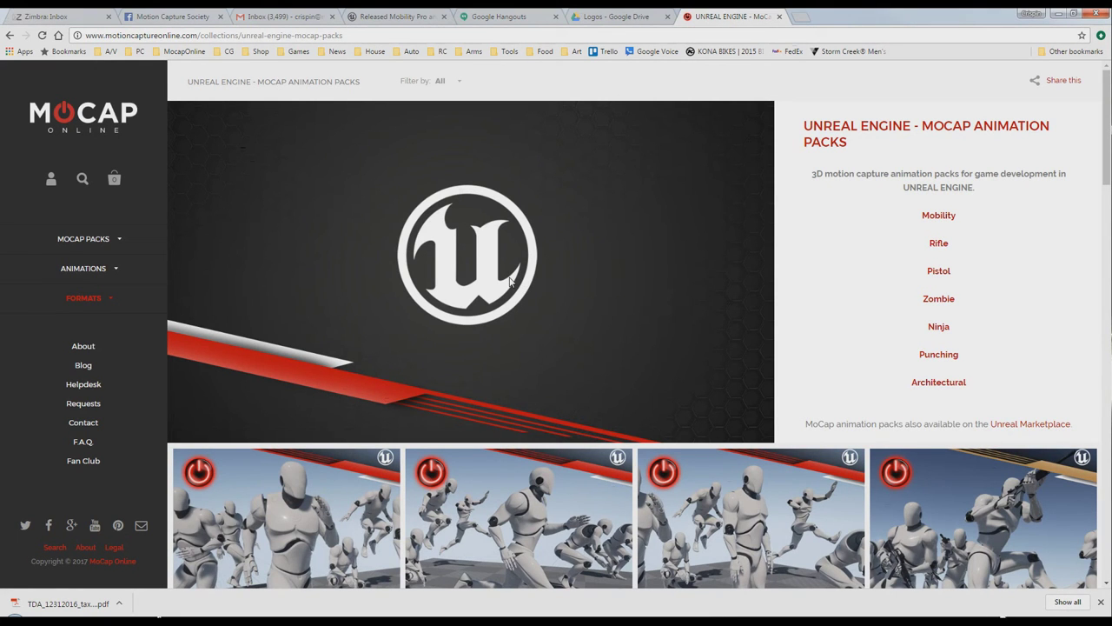
{"action": "scroll", "coordinate": [530, 253], "scroll_direction": "down", "scroll_amount": 14}
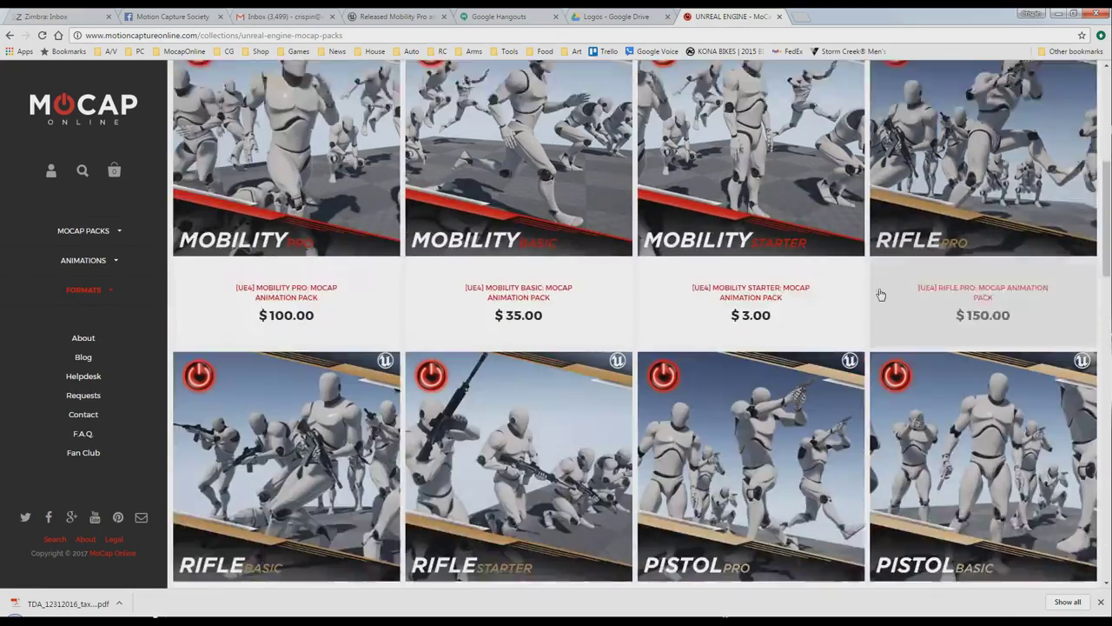
{"action": "scroll", "coordinate": [875, 298], "scroll_direction": "up", "scroll_amount": 4}
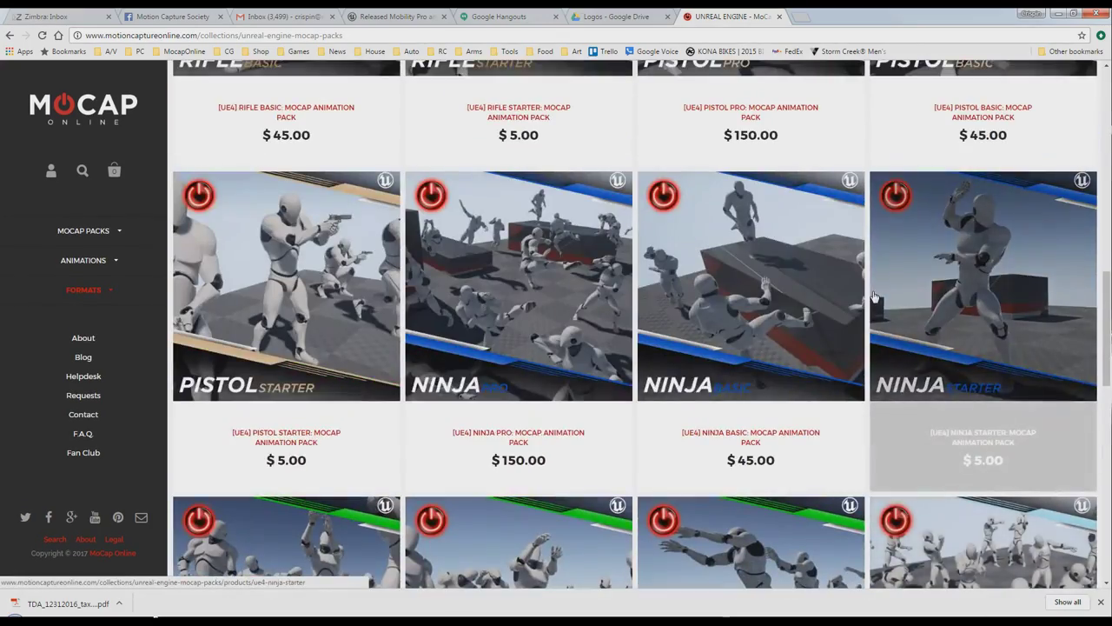
{"action": "scroll", "coordinate": [875, 299], "scroll_direction": "up", "scroll_amount": 4}
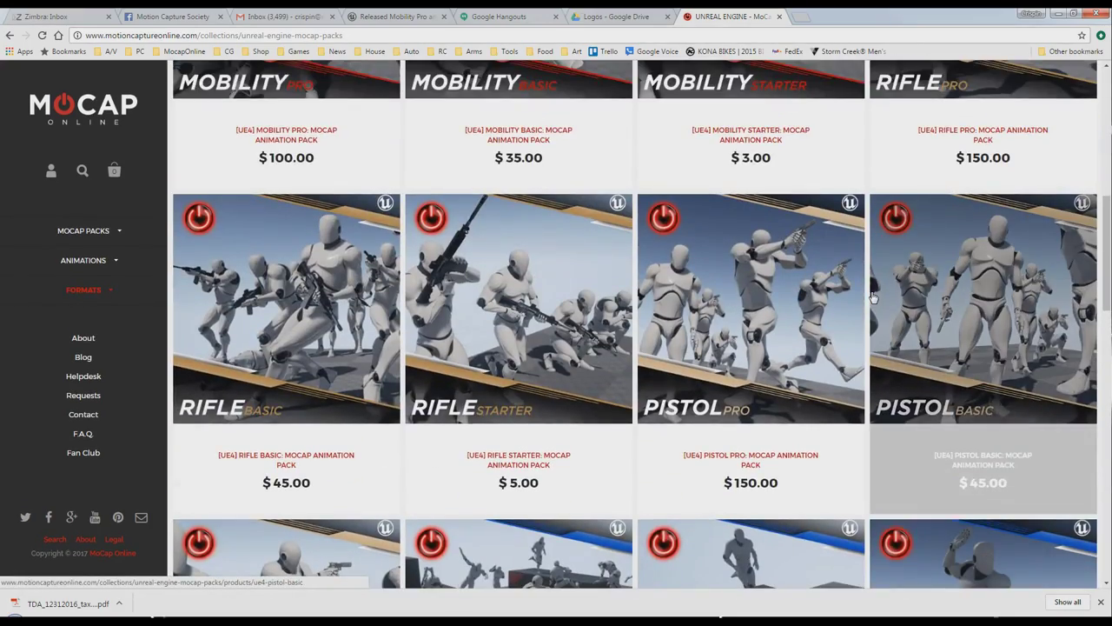
Examine the Mobility, Rifle, Pistol, Ninja, Zombie and Punches animation packs and their prices in the Unreal Engine collection
{"action": "scroll", "coordinate": [873, 298], "scroll_direction": "up", "scroll_amount": 1}
{"action": "scroll", "coordinate": [862, 298], "scroll_direction": "down", "scroll_amount": 1}
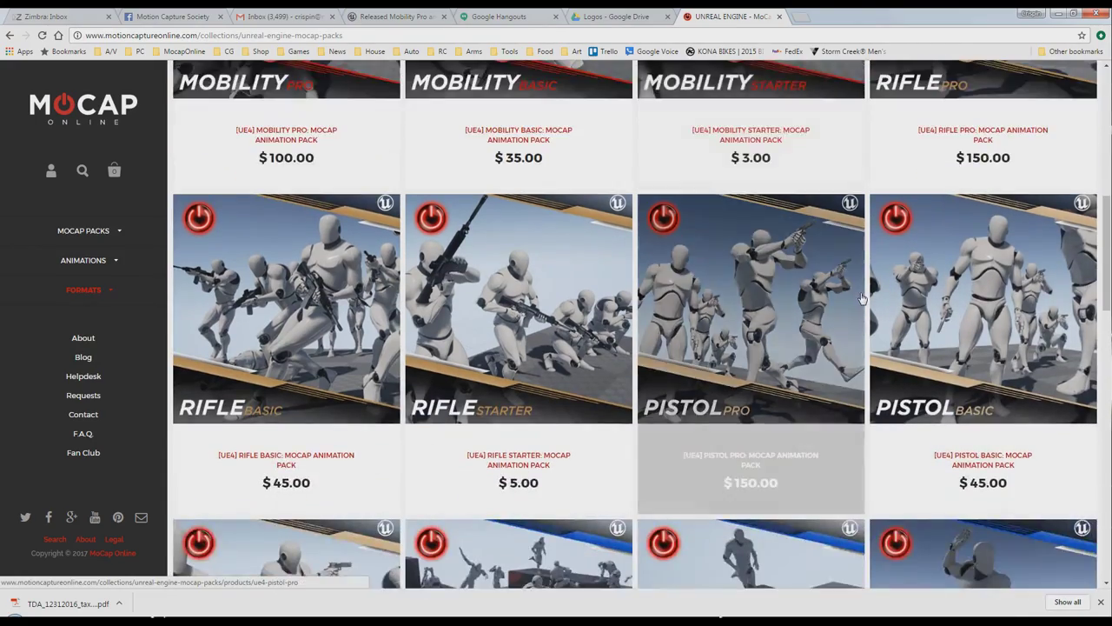
{"action": "scroll", "coordinate": [863, 298], "scroll_direction": "down", "scroll_amount": 7}
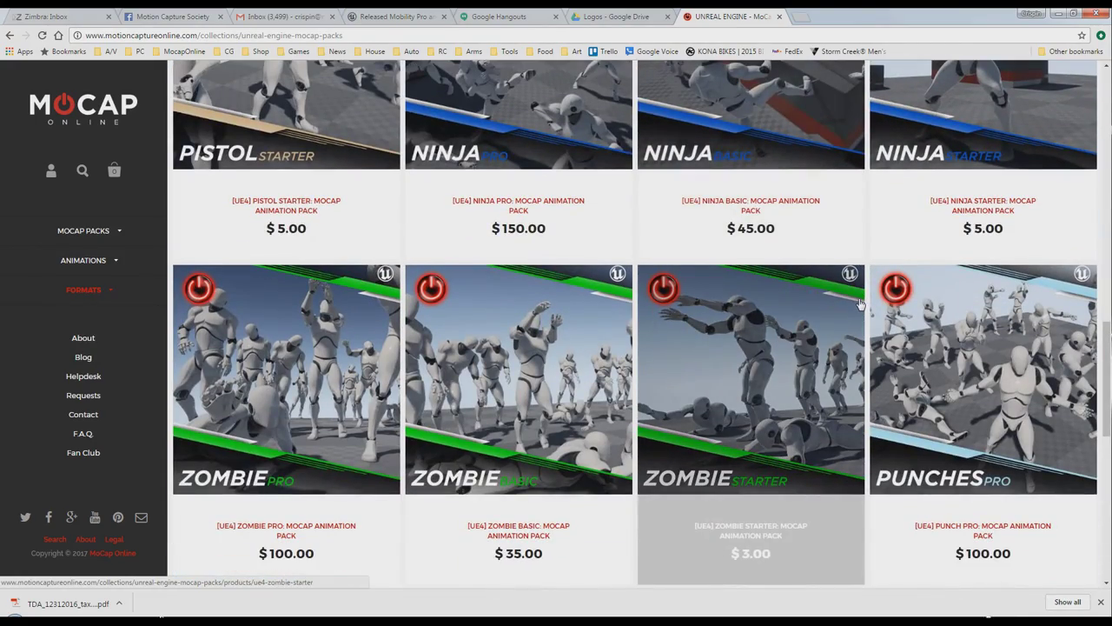
{"action": "scroll", "coordinate": [860, 303], "scroll_direction": "up", "scroll_amount": 8}
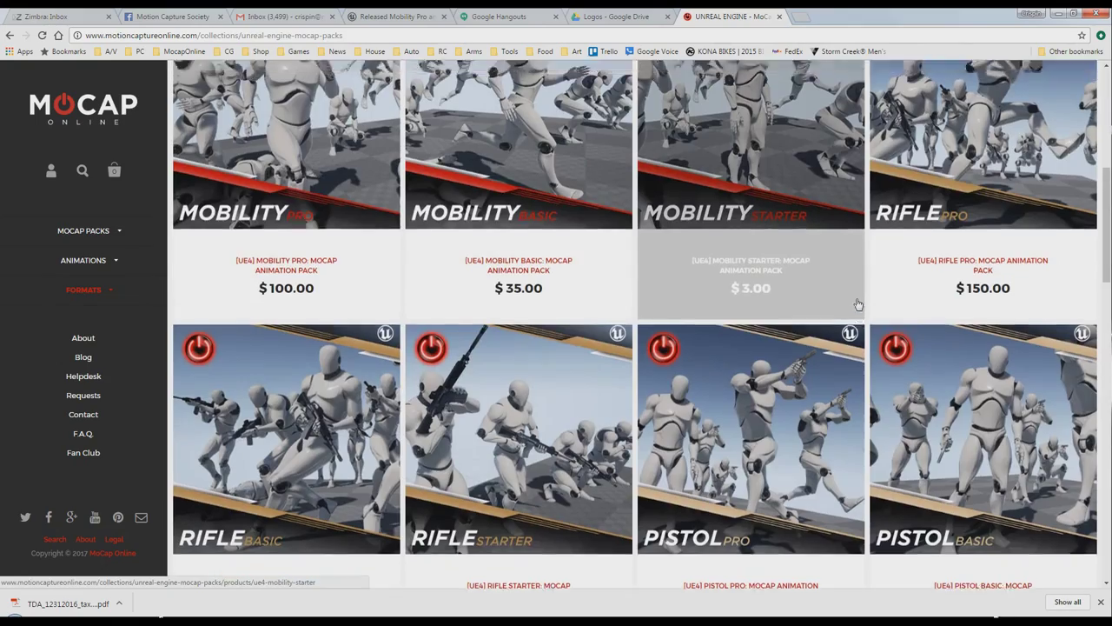
{"action": "scroll", "coordinate": [858, 303], "scroll_direction": "up", "scroll_amount": 4}
{"action": "scroll", "coordinate": [856, 308], "scroll_direction": "down", "scroll_amount": 4}
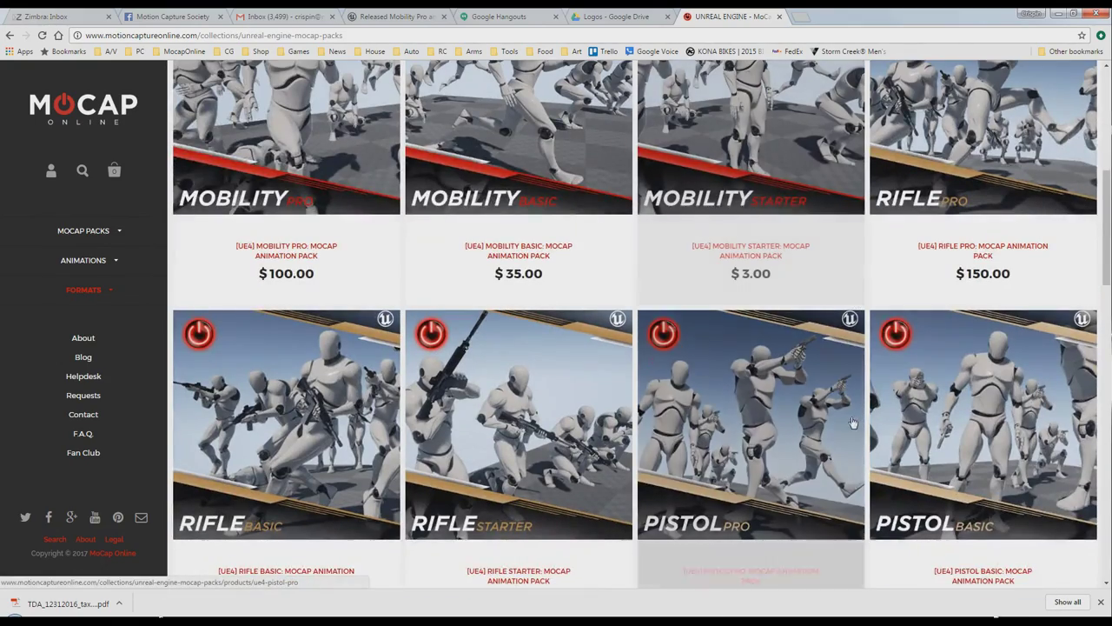
{"action": "scroll", "coordinate": [853, 423], "scroll_direction": "down", "scroll_amount": 3}
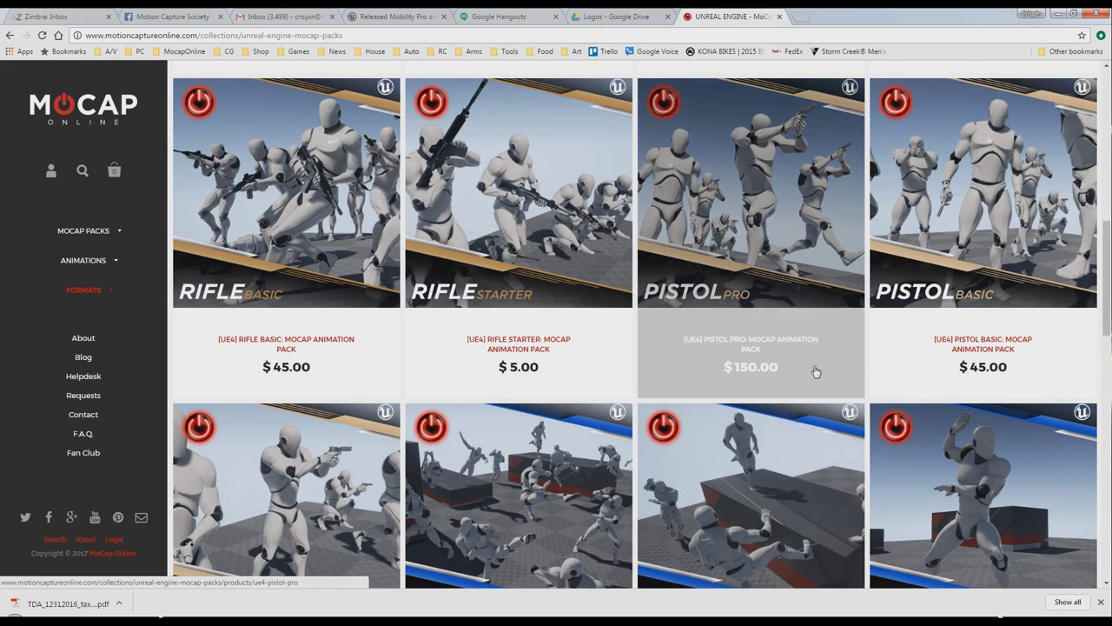
{"action": "scroll", "coordinate": [816, 371], "scroll_direction": "up", "scroll_amount": 1}
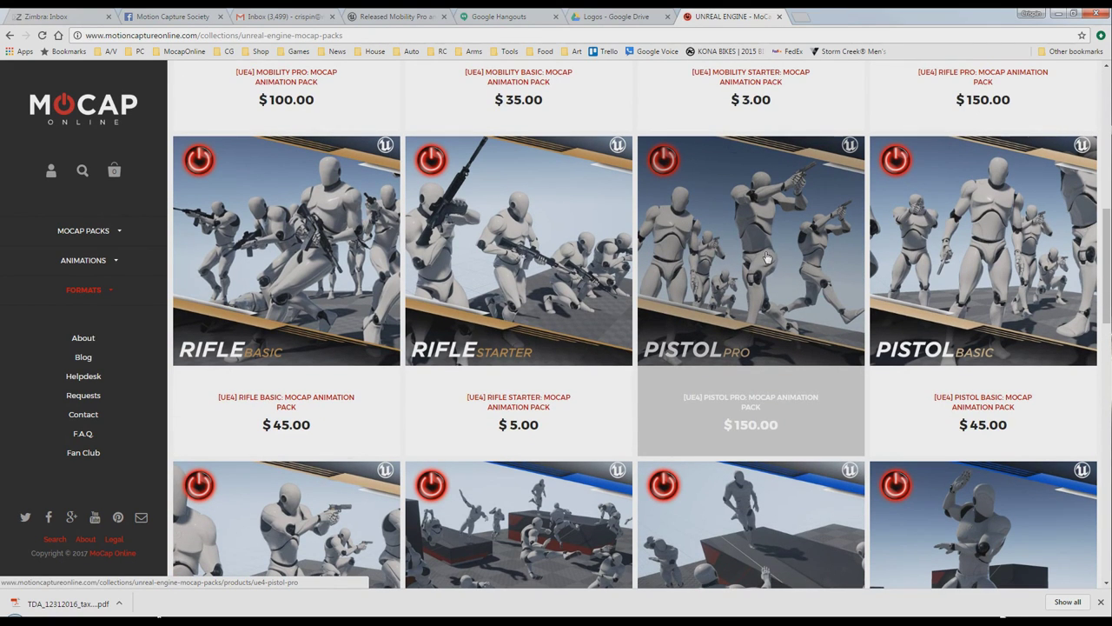
{"action": "scroll", "coordinate": [768, 258], "scroll_direction": "up", "scroll_amount": 8}
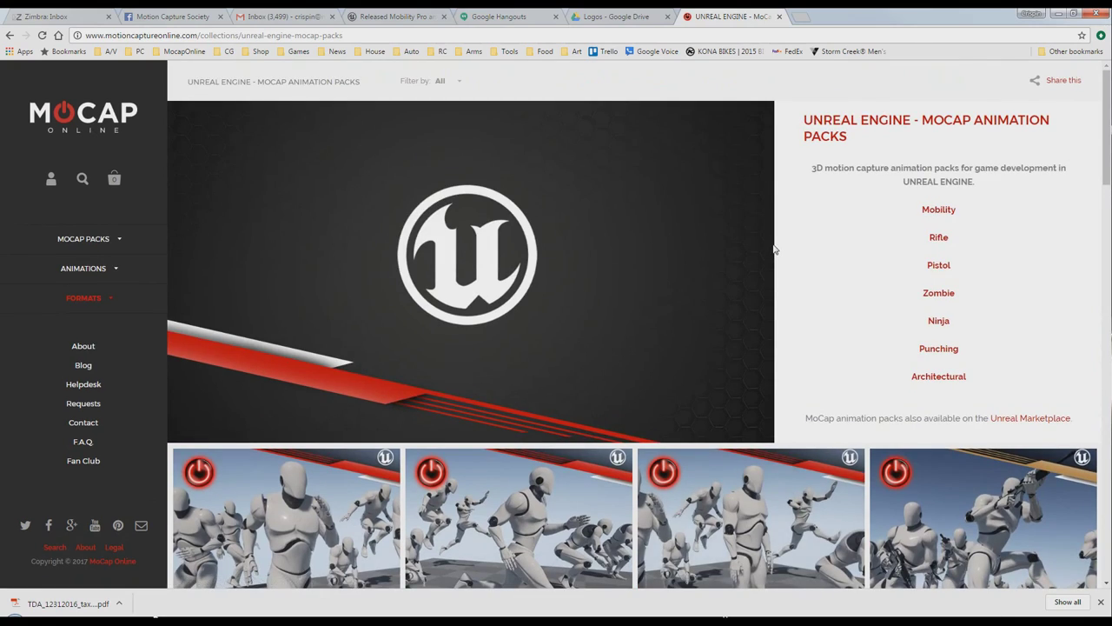
Open the Architectural collection and look through its conversation, crowd, death, desk, meeting and walking packs, then check the available formats
{"action": "left_click", "coordinate": [941, 378]}
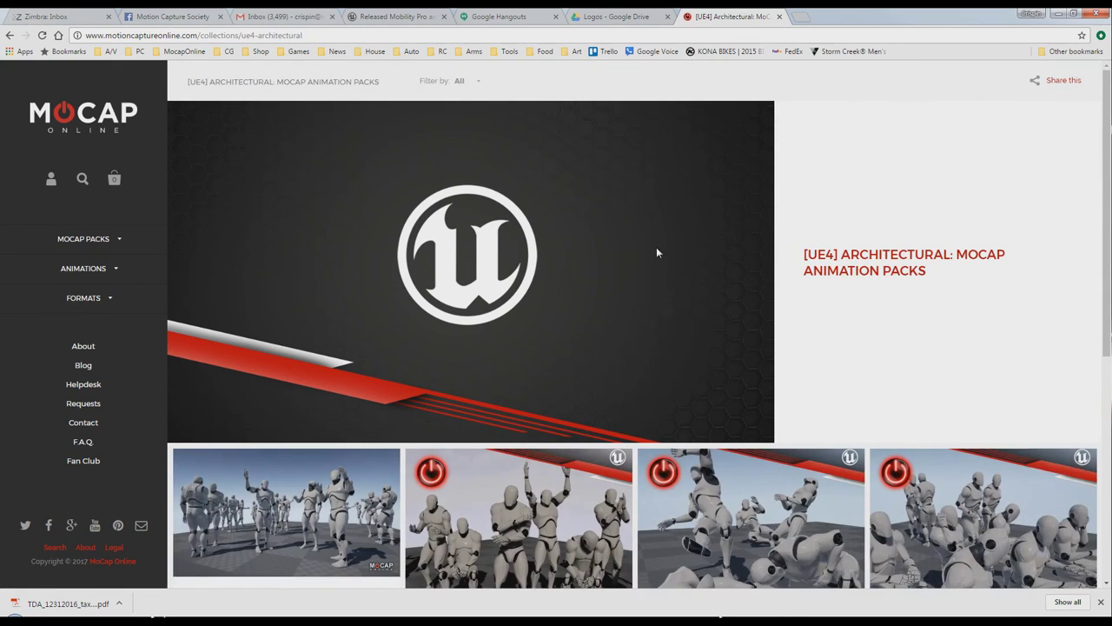
{"action": "scroll", "coordinate": [656, 243], "scroll_direction": "down", "scroll_amount": 4}
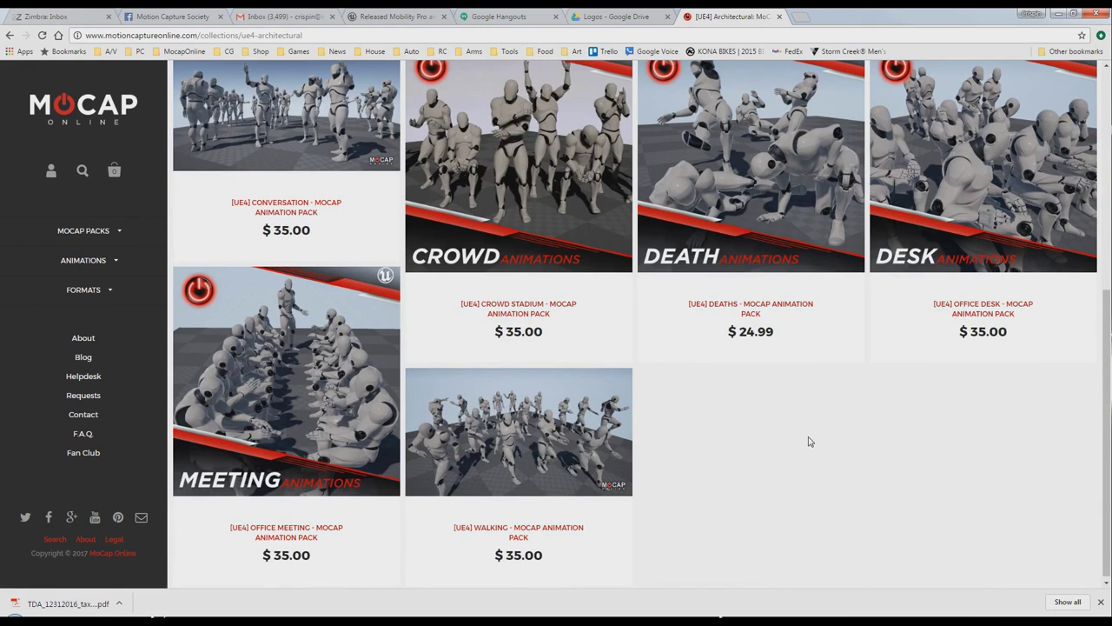
{"action": "scroll", "coordinate": [883, 461], "scroll_direction": "up", "scroll_amount": 2}
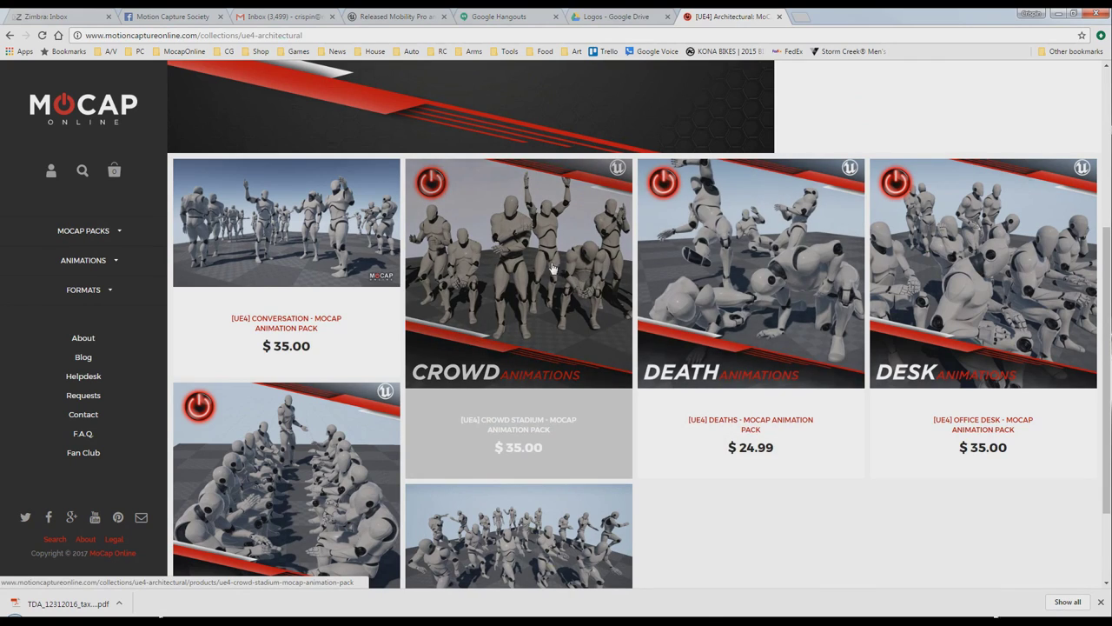
{"action": "scroll", "coordinate": [964, 280], "scroll_direction": "down", "scroll_amount": 2}
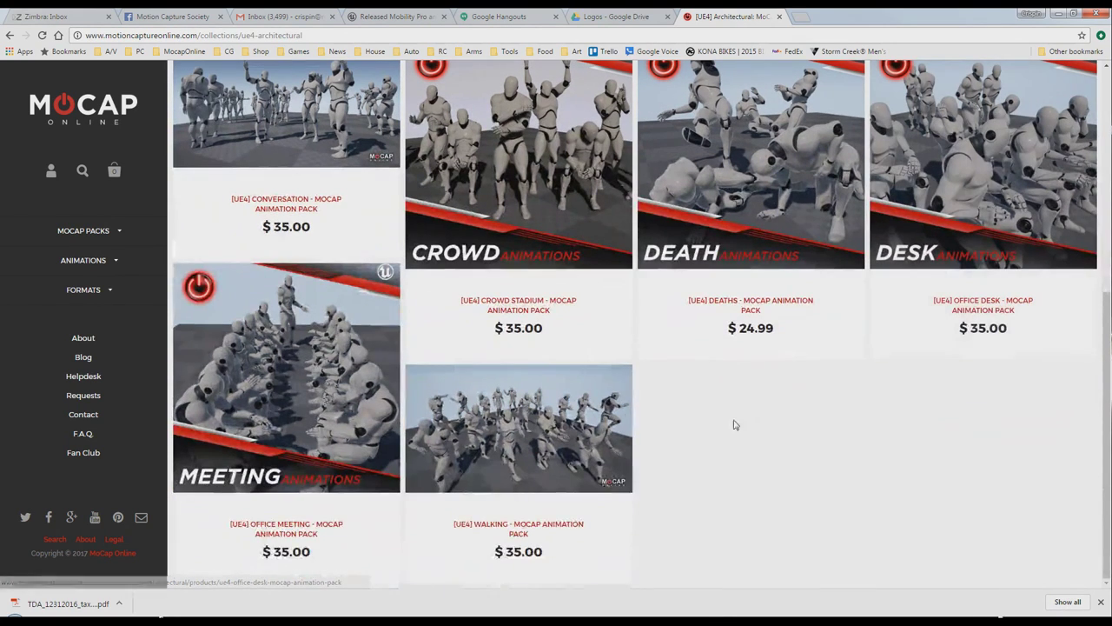
{"action": "scroll", "coordinate": [356, 380], "scroll_direction": "up", "scroll_amount": 2}
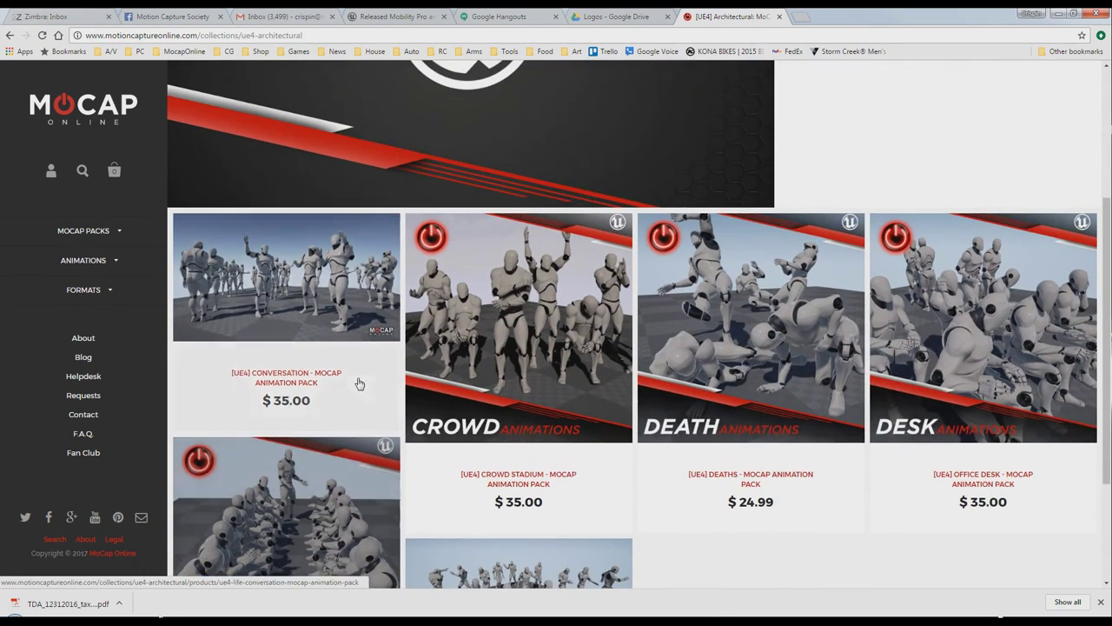
{"action": "left_click", "coordinate": [86, 292]}
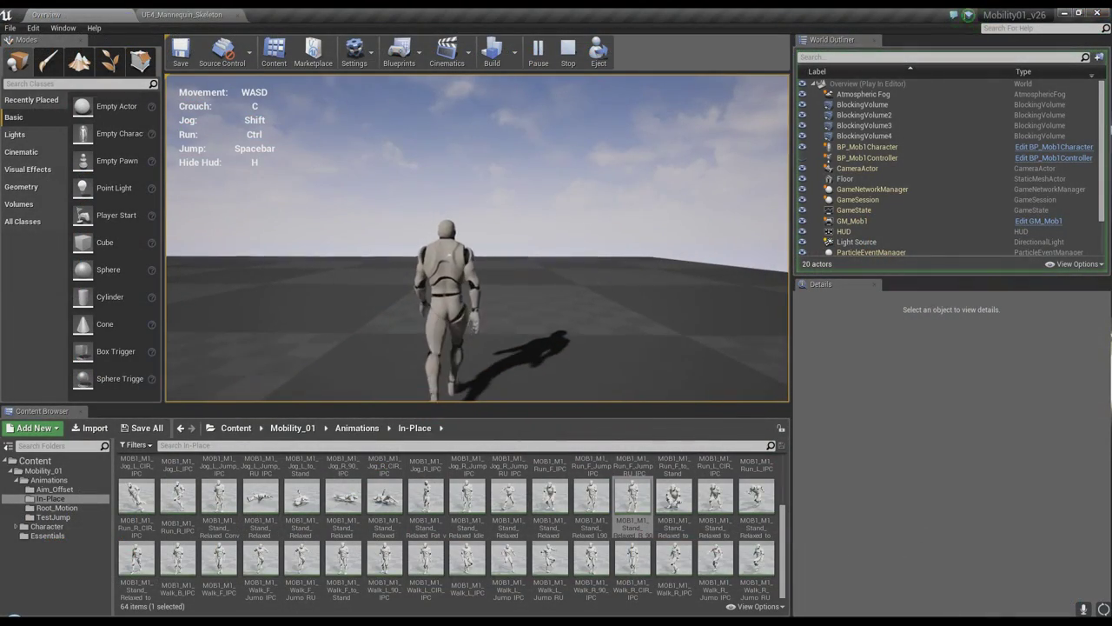
Switch to Unreal Editor and walk the mannequin forward in the running Overview level of the Mobility01_v26 project
{"action": "key", "text": "w"}
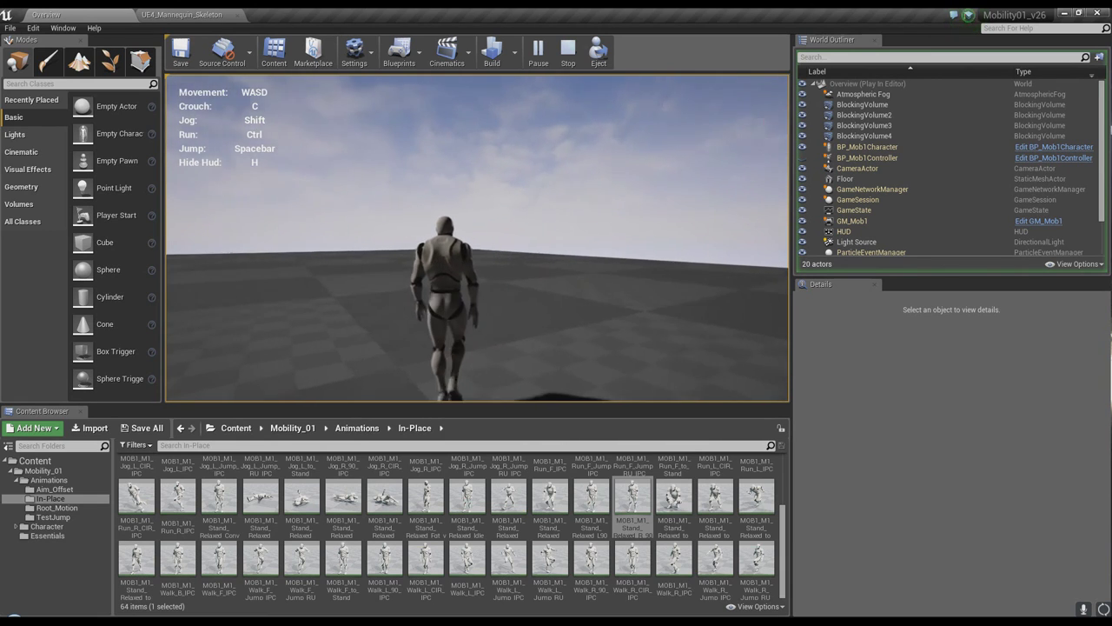